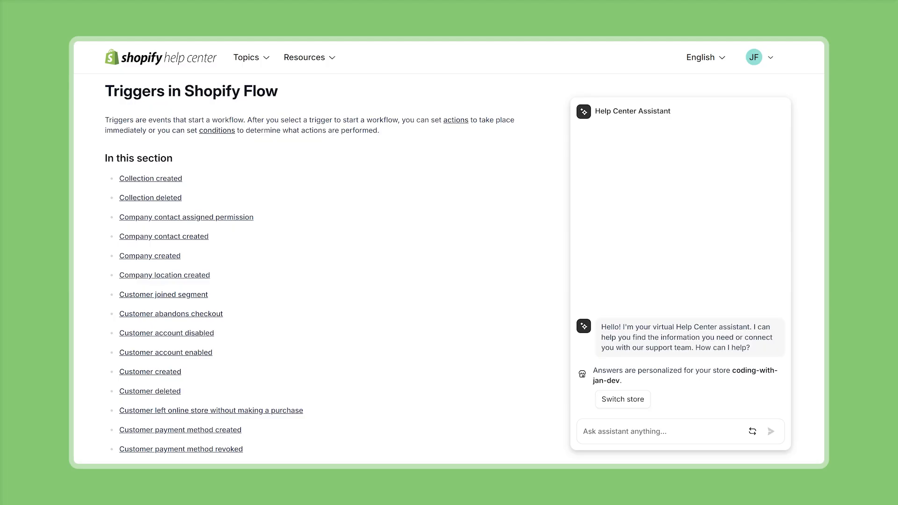
# - Review the list of available workflow triggers in the Shopify Flow help article
pyautogui.scroll(-10, 328, 267)
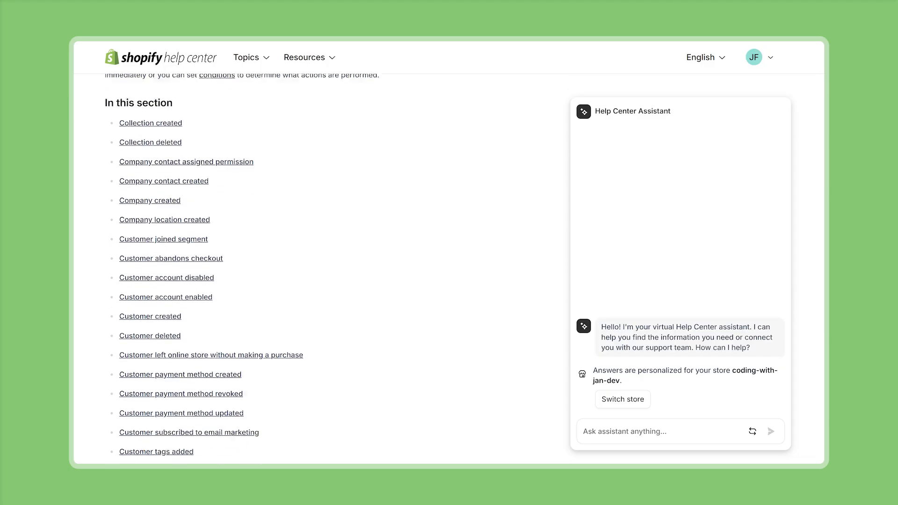
pyautogui.scroll(-6, 220, 267)
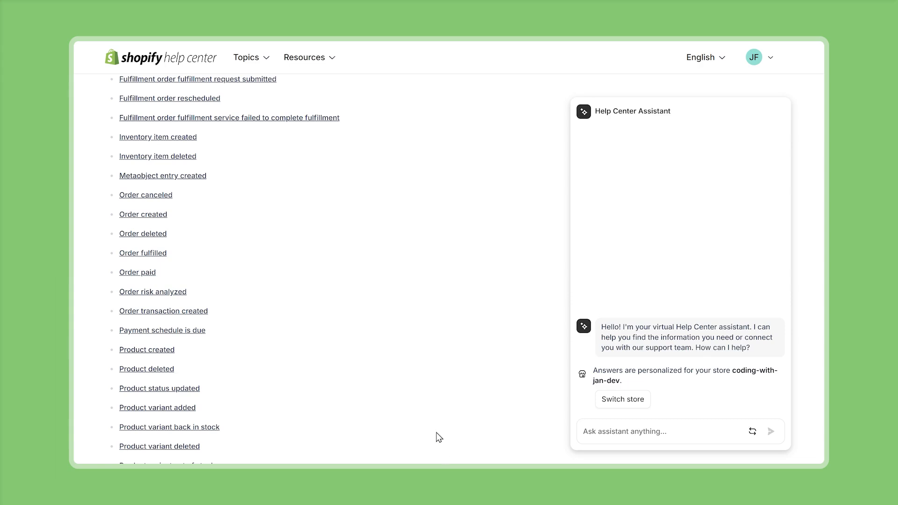
pyautogui.click(159, 219)
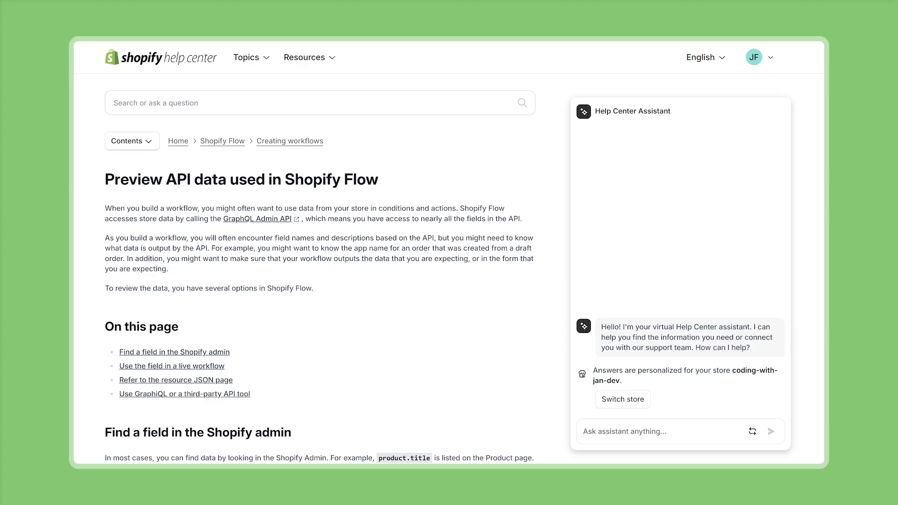
# - Open the GraphQL Admin API reference linked in the help article and go to the Order object in the Orders section
pyautogui.click(655, 431)
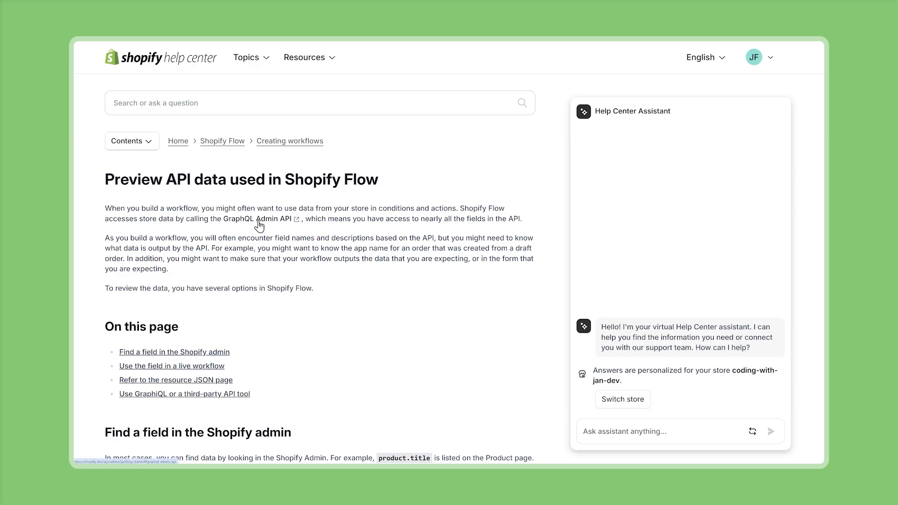
pyautogui.click(259, 223)
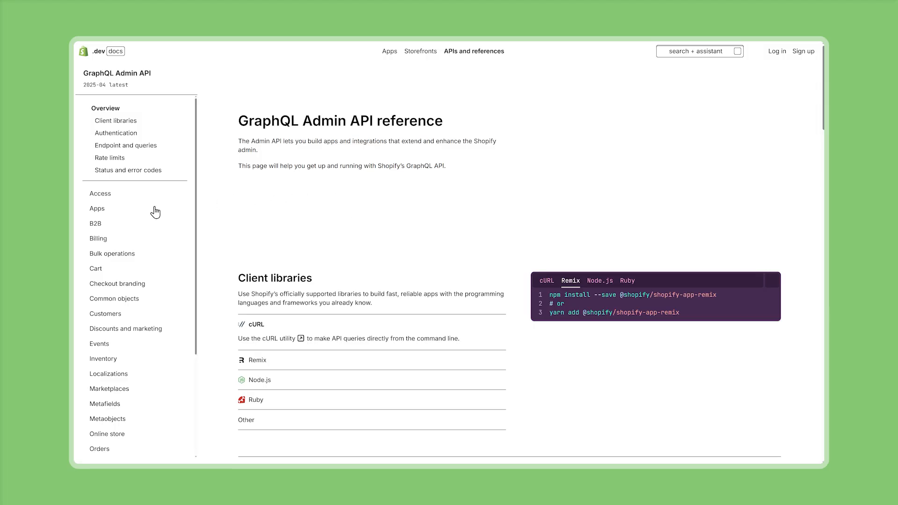
pyautogui.scroll(-5, 154, 210)
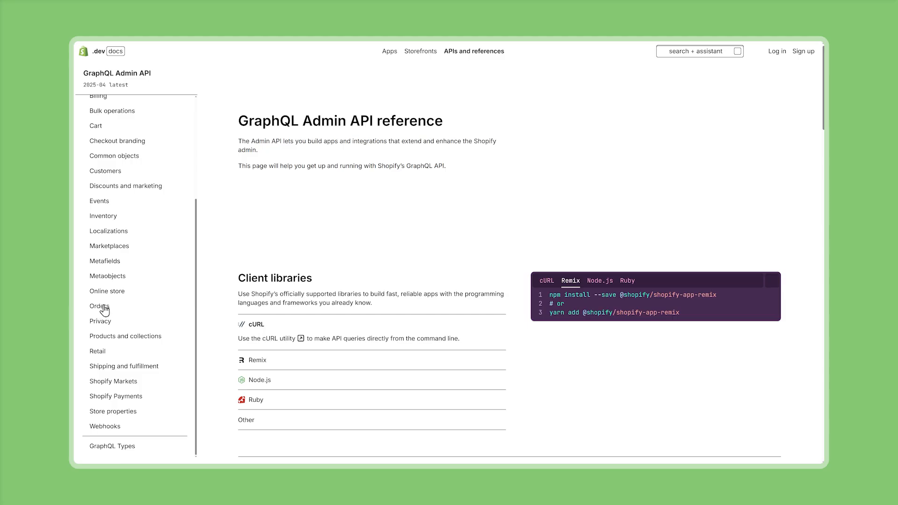
pyautogui.click(100, 308)
pyautogui.scroll(-1, 117, 313)
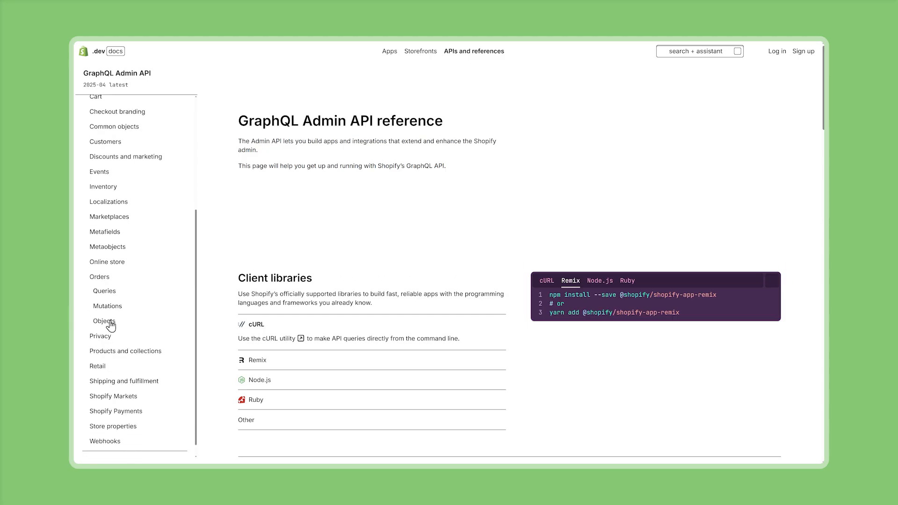
pyautogui.click(106, 322)
pyautogui.scroll(-10, 122, 324)
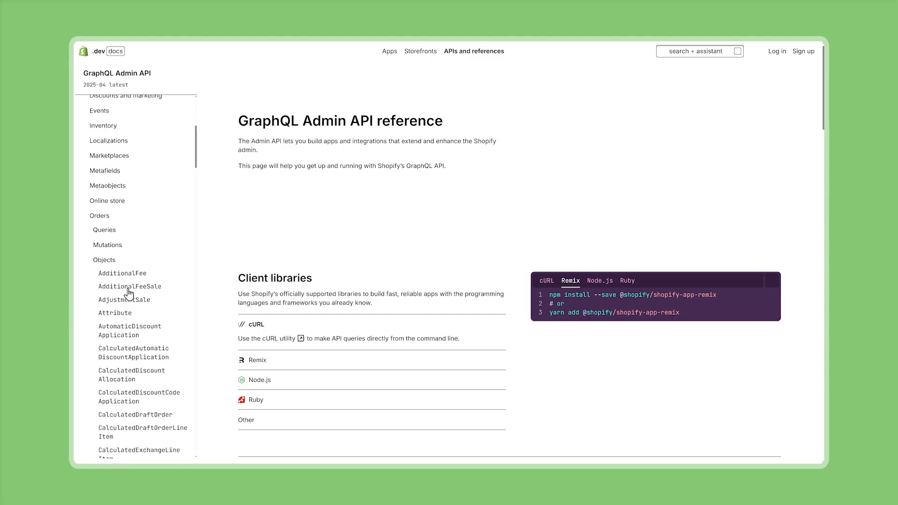
pyautogui.scroll(-6, 131, 298)
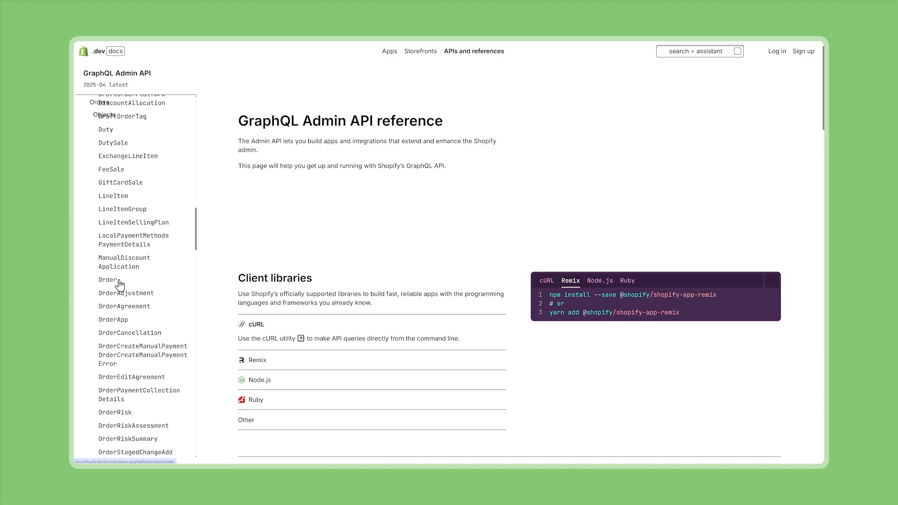
pyautogui.click(118, 281)
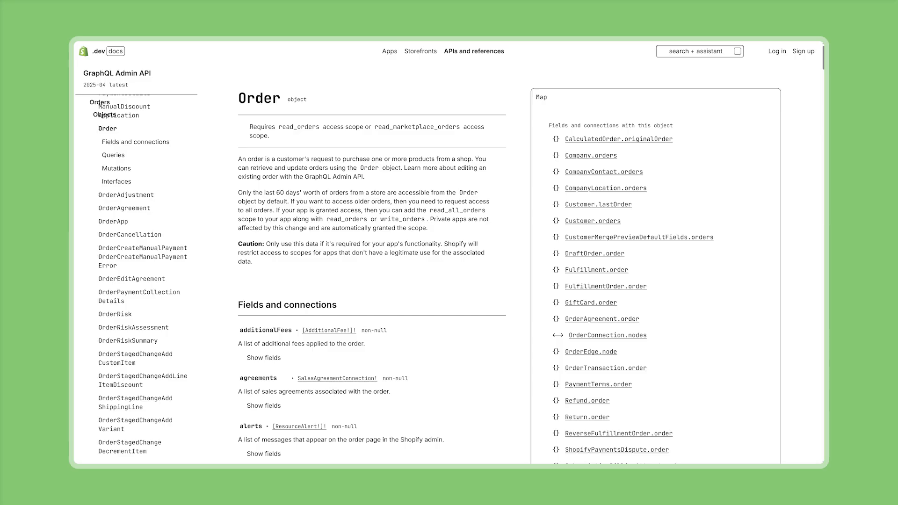
# - Find the customer field among the Order object's fields and connections and expand its nested fields
pyautogui.scroll(-5, 372, 252)
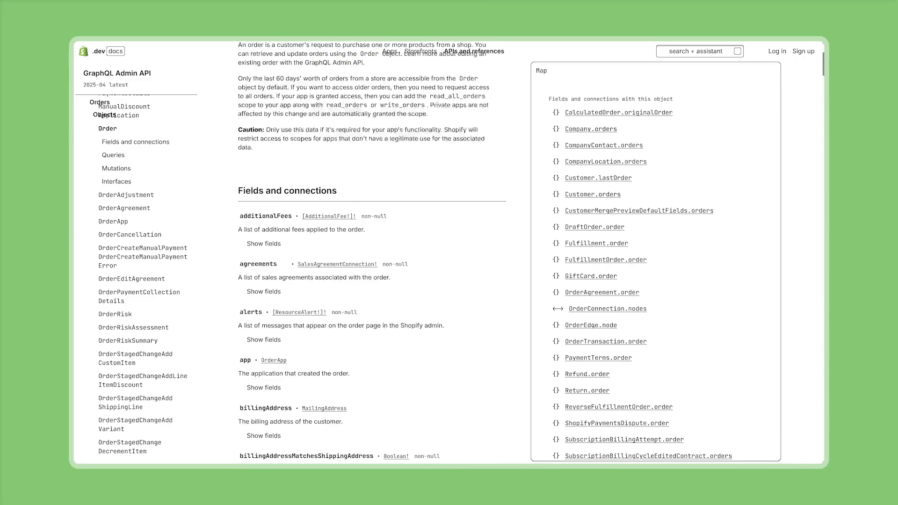
pyautogui.scroll(-10, 363, 250)
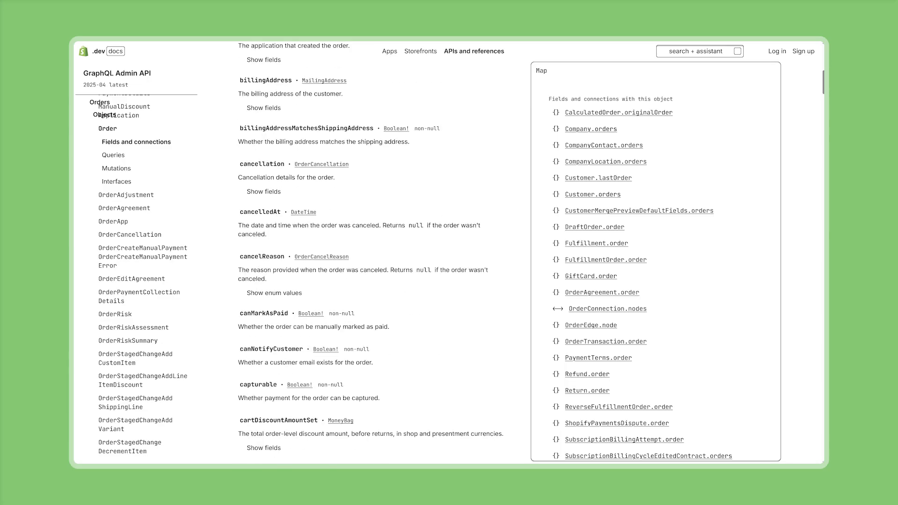
pyautogui.scroll(-10, 371, 252)
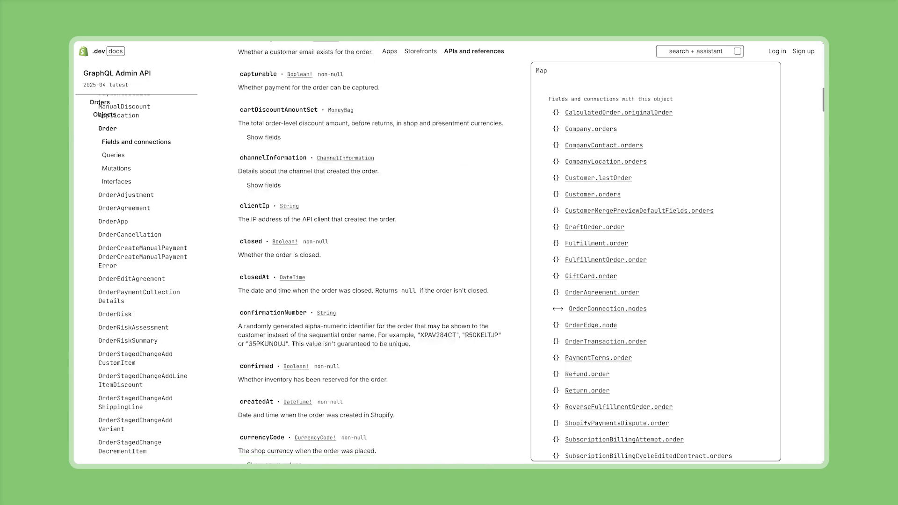
pyautogui.scroll(-10, 371, 253)
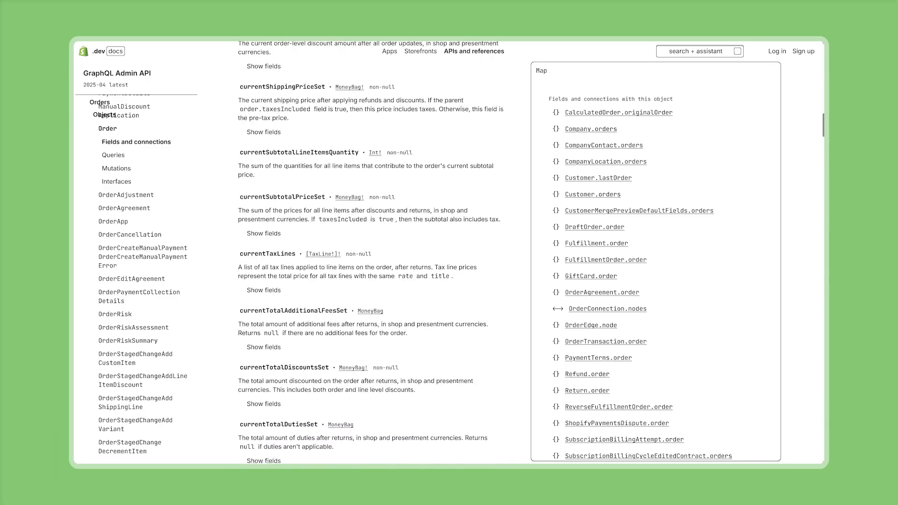
pyautogui.scroll(-8, 372, 253)
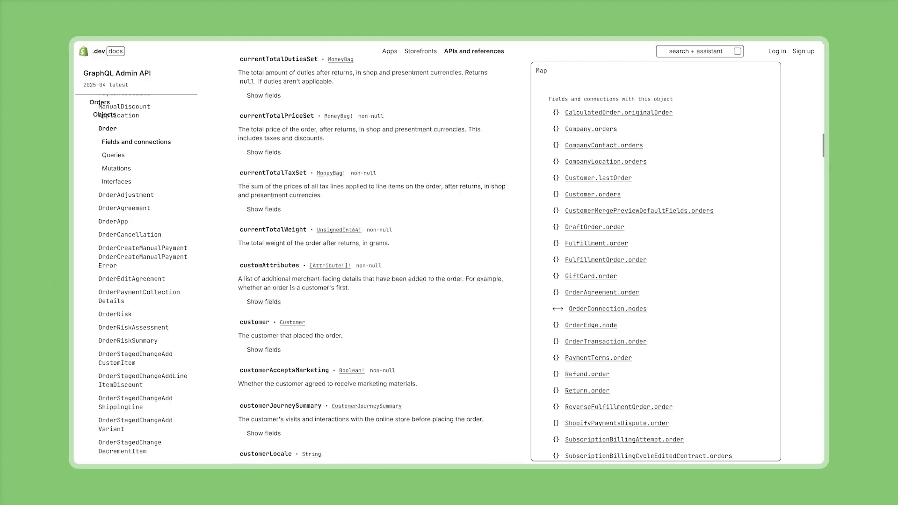
pyautogui.scroll(-1, 371, 252)
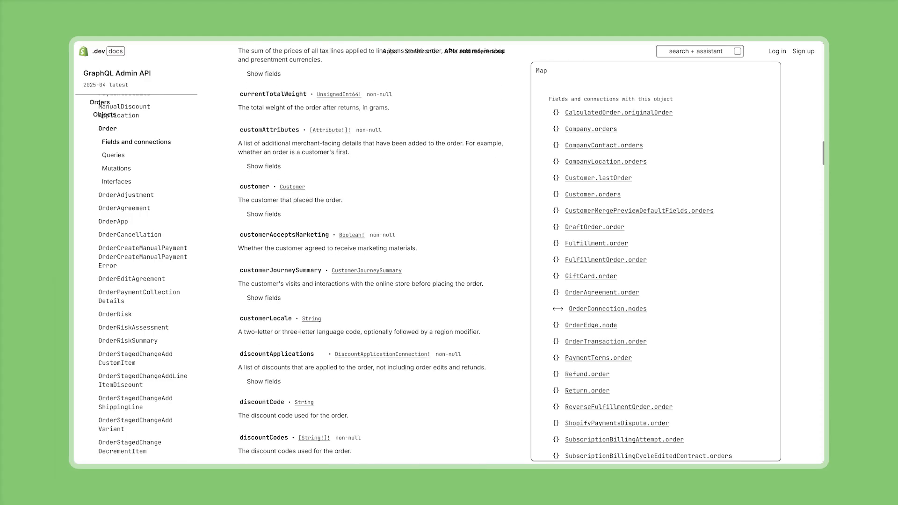
pyautogui.scroll(2, 303, 276)
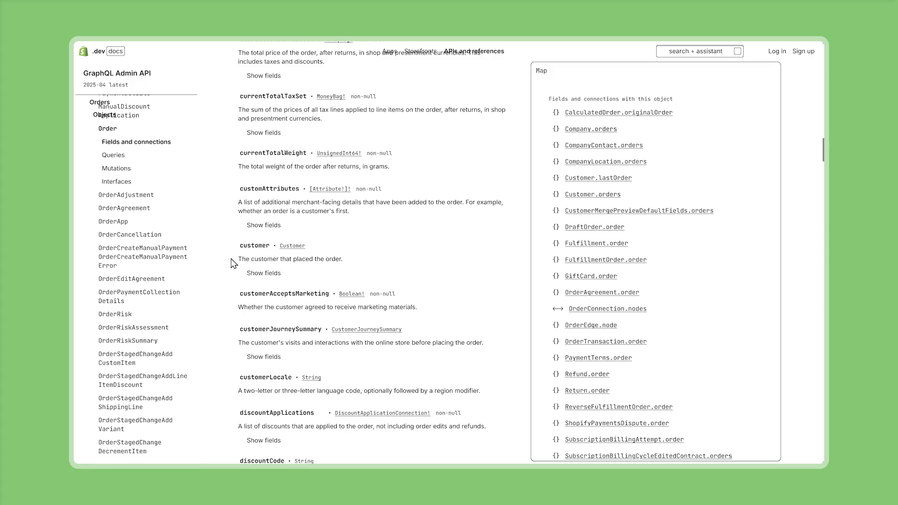
pyautogui.click(275, 276)
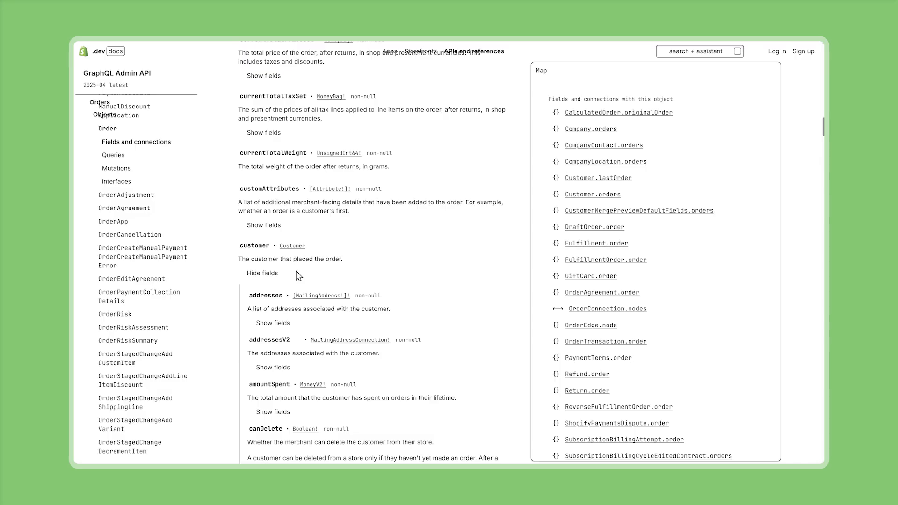
# - Examine the nested customer fields of the Order object, from addresses through names and metafields to the number of orders
pyautogui.scroll(-3, 273, 257)
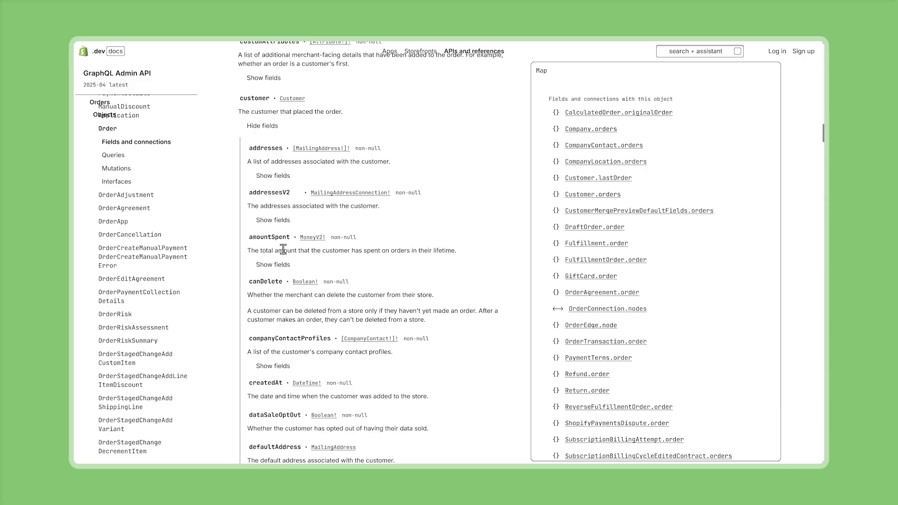
pyautogui.scroll(-4, 283, 250)
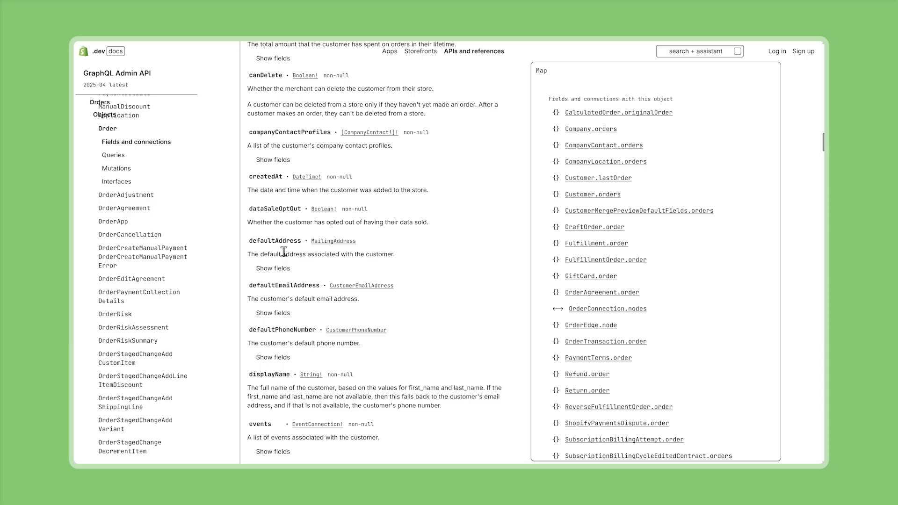
pyautogui.scroll(-5, 284, 251)
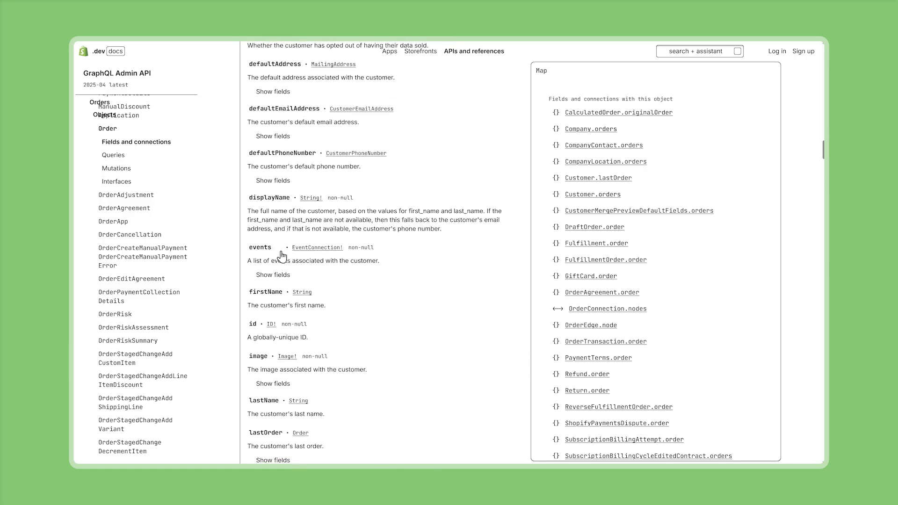
pyautogui.scroll(-3, 265, 237)
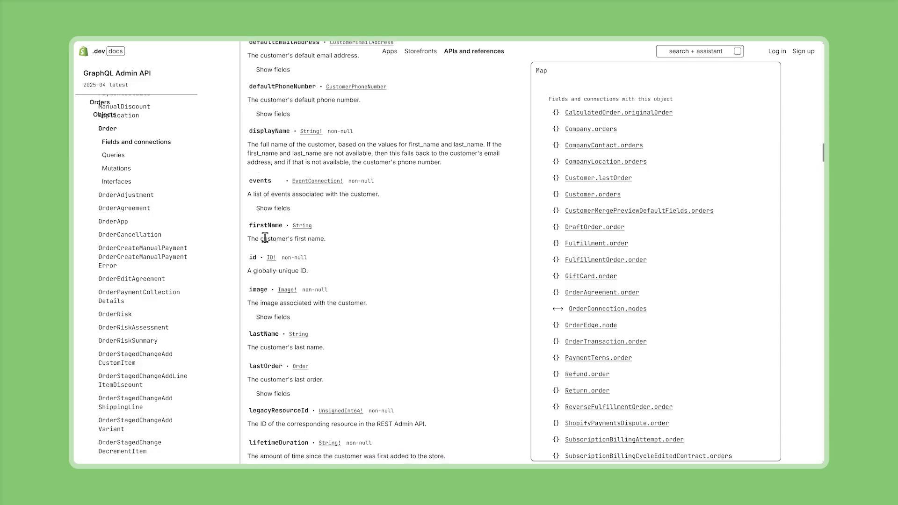
pyautogui.scroll(-2, 263, 236)
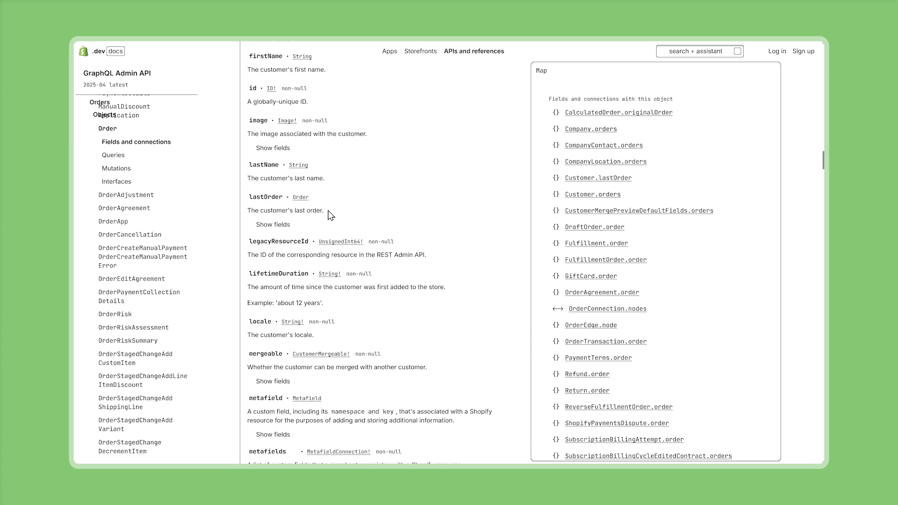
pyautogui.scroll(-4, 328, 211)
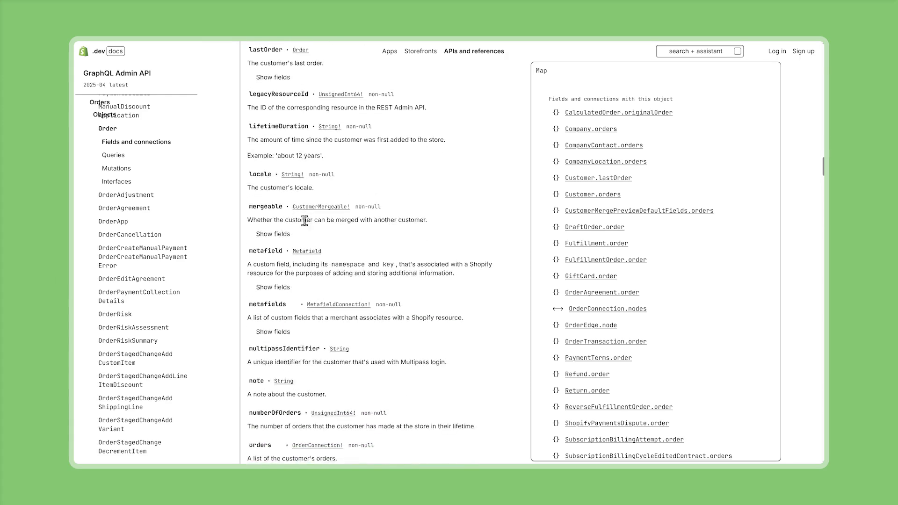
pyautogui.scroll(-3, 279, 221)
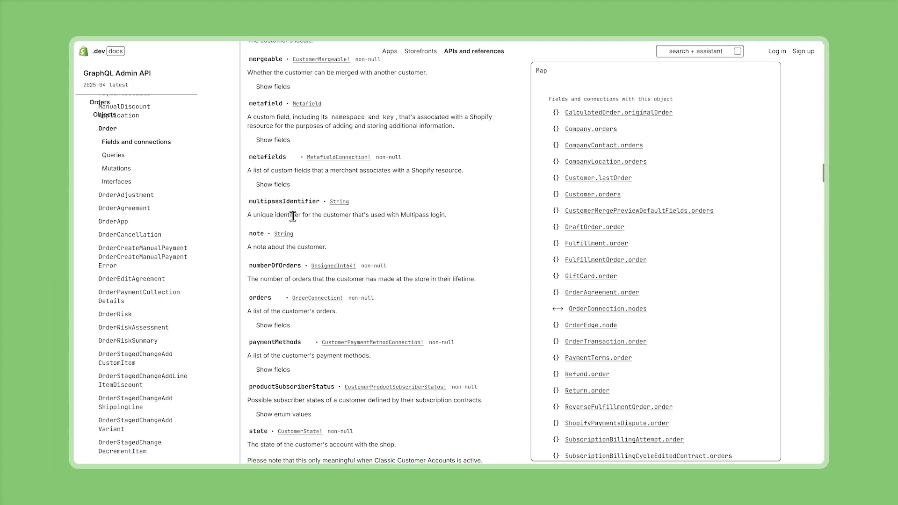
pyautogui.scroll(-1, 293, 217)
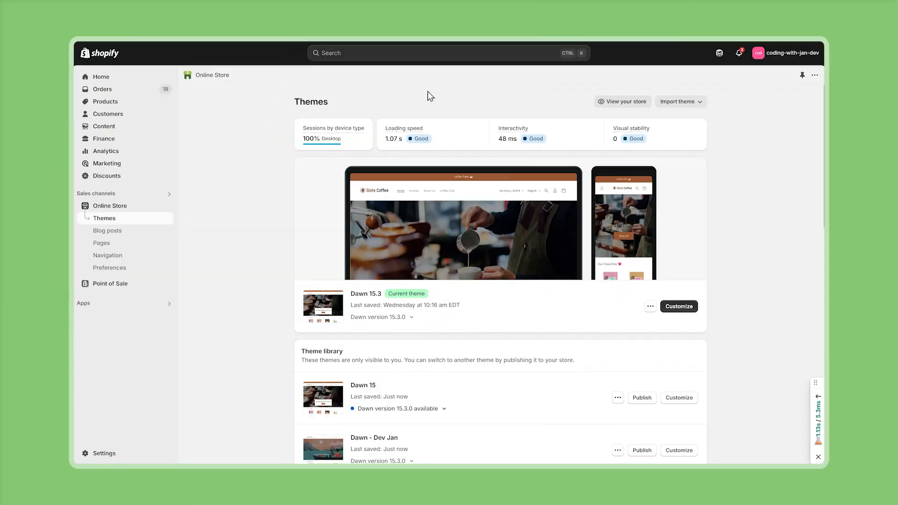
# - In the Shopify admin, search for "Shopify Flow" and install the app from the Shopify App Store
pyautogui.click(393, 55)
pyautogui.write('Shopify Flow')
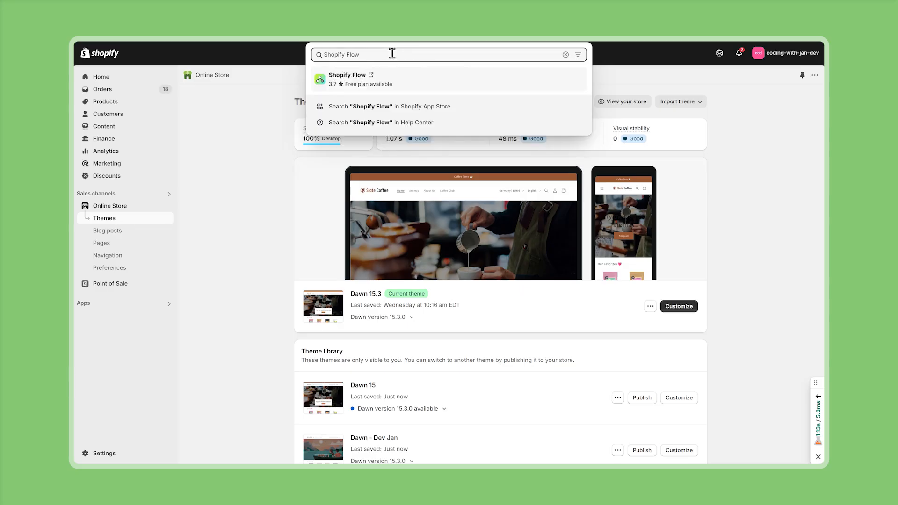
pyautogui.click(401, 84)
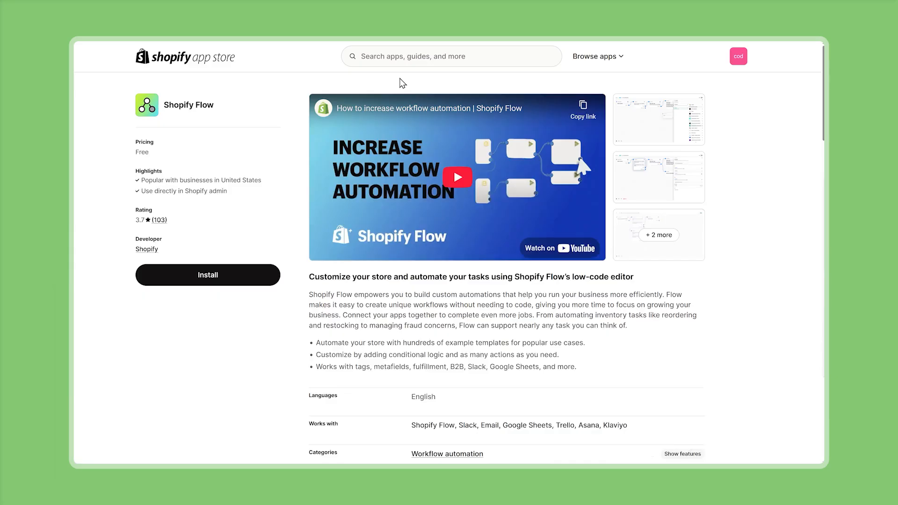
pyautogui.click(208, 275)
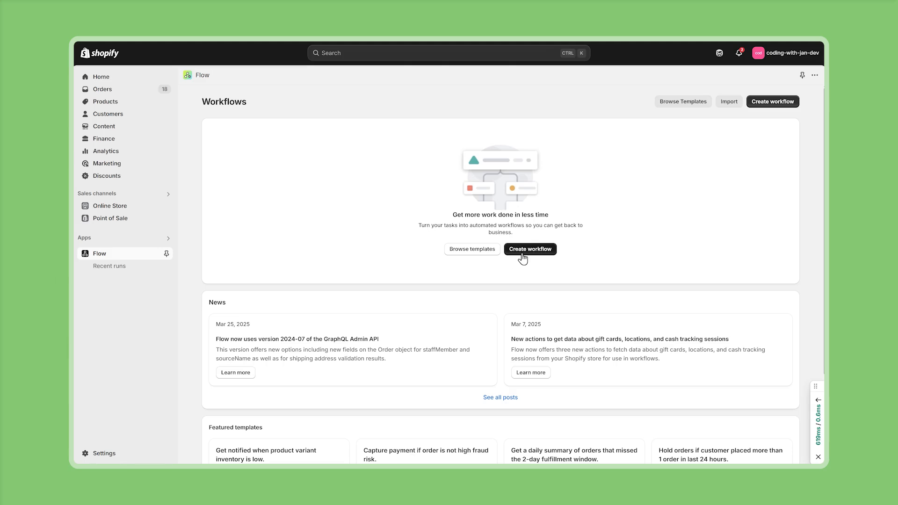
# - Browse the Flow workflow templates and filter them by the B2B category
pyautogui.click(467, 251)
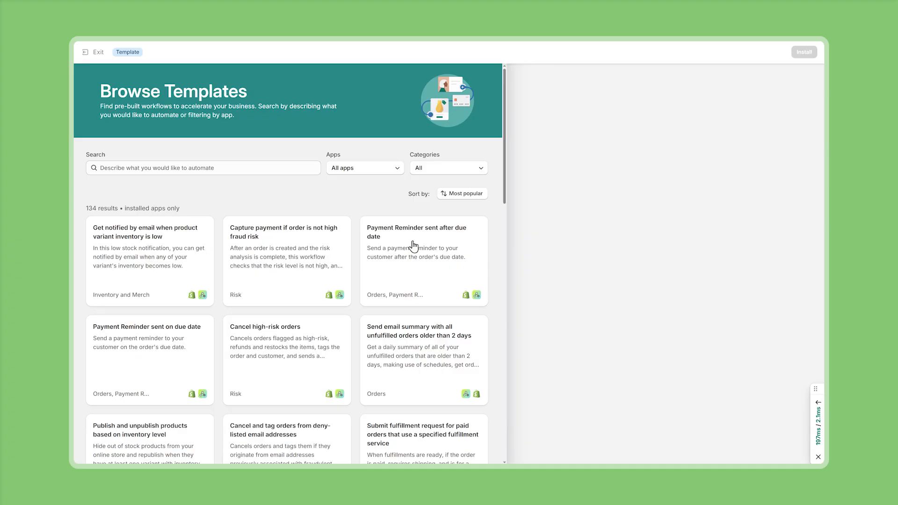
pyautogui.click(423, 175)
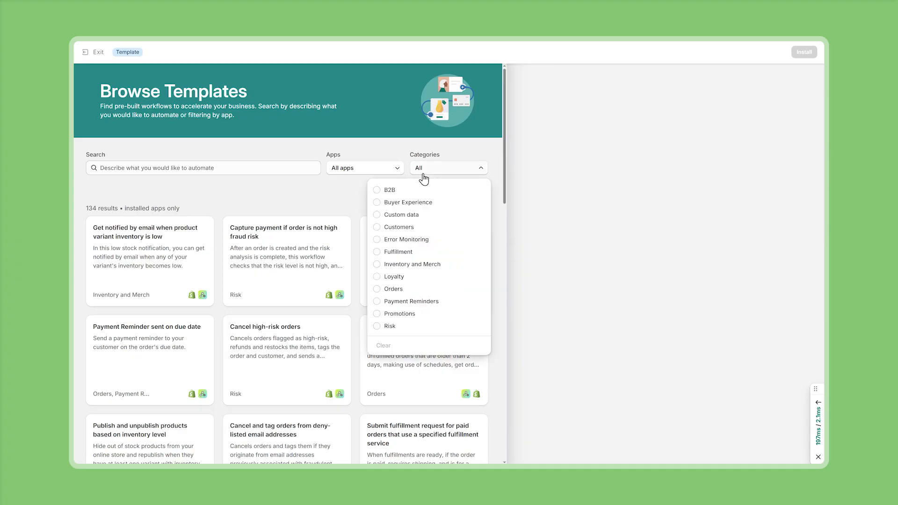
pyautogui.click(377, 190)
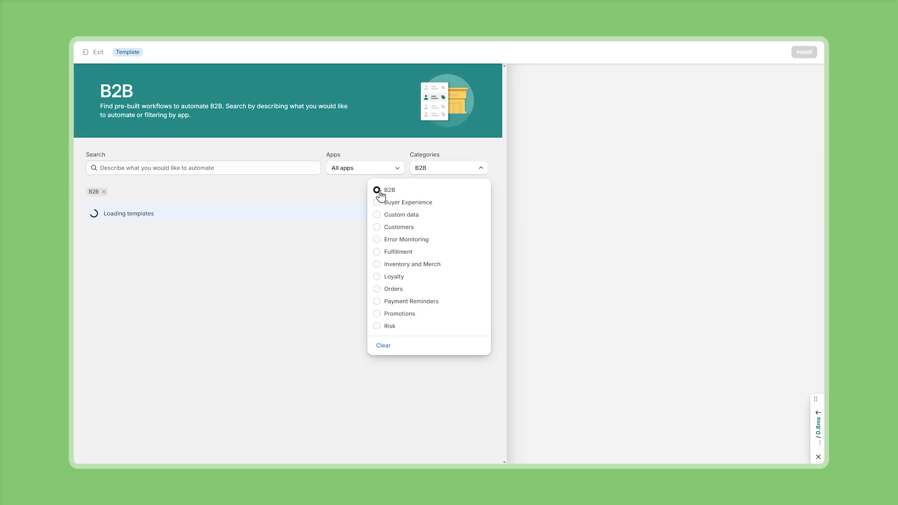
pyautogui.click(301, 199)
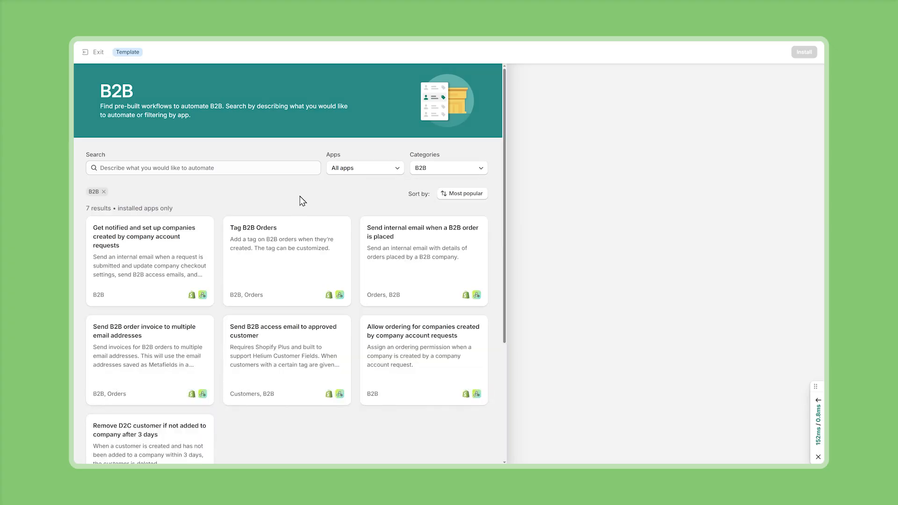
# - View the Tag B2B Orders template's workflow, then exit the templates to the Workflows overview
pyautogui.click(290, 249)
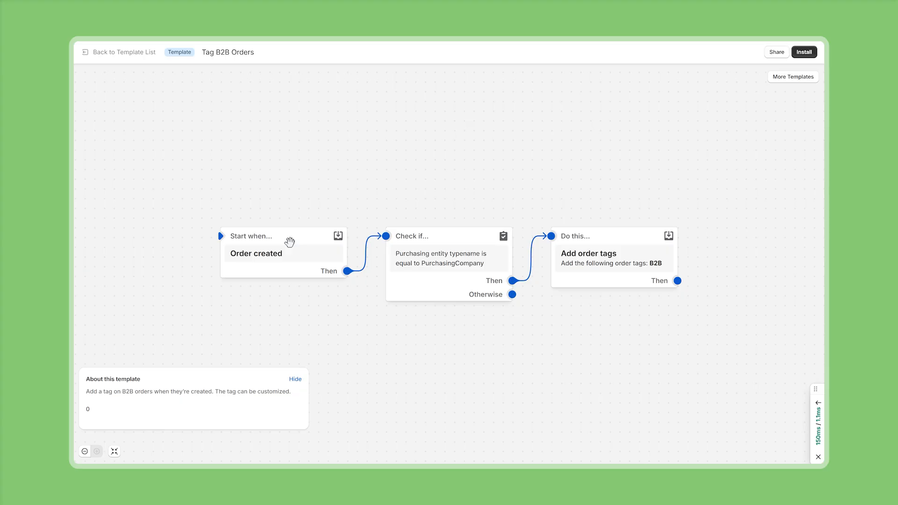
pyautogui.click(106, 63)
pyautogui.click(94, 57)
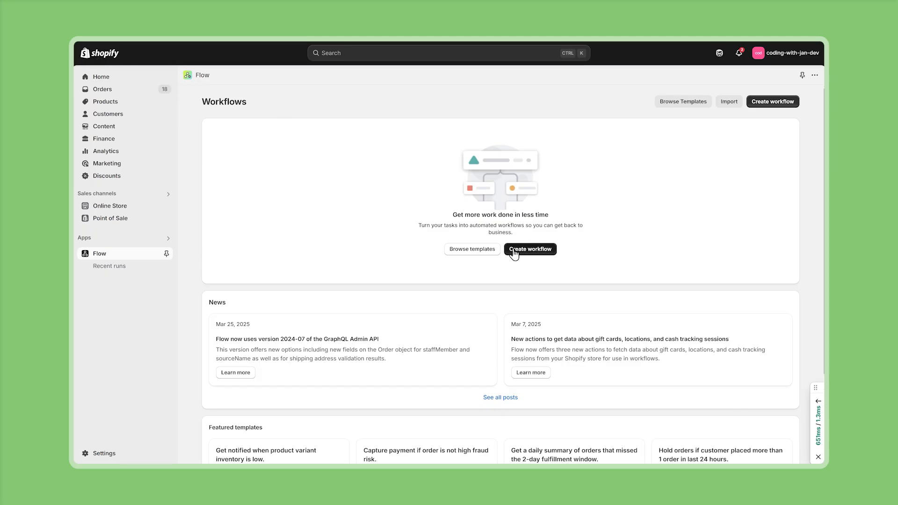
# - Create a new workflow that starts with the Shopify "Order created" trigger
pyautogui.click(514, 254)
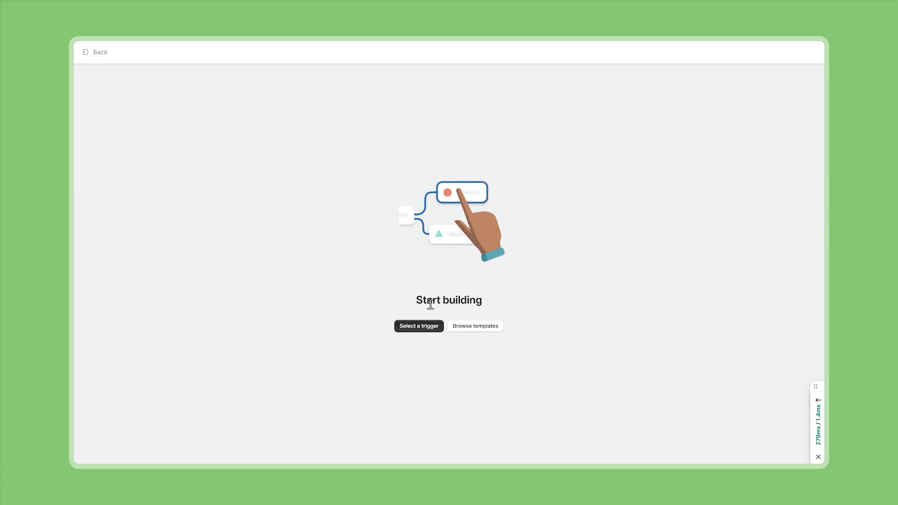
pyautogui.click(417, 333)
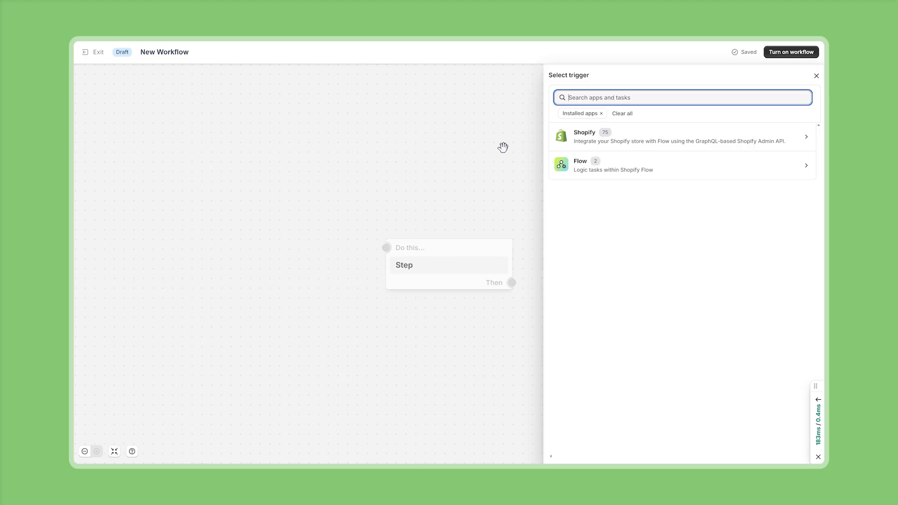
pyautogui.write('order created')
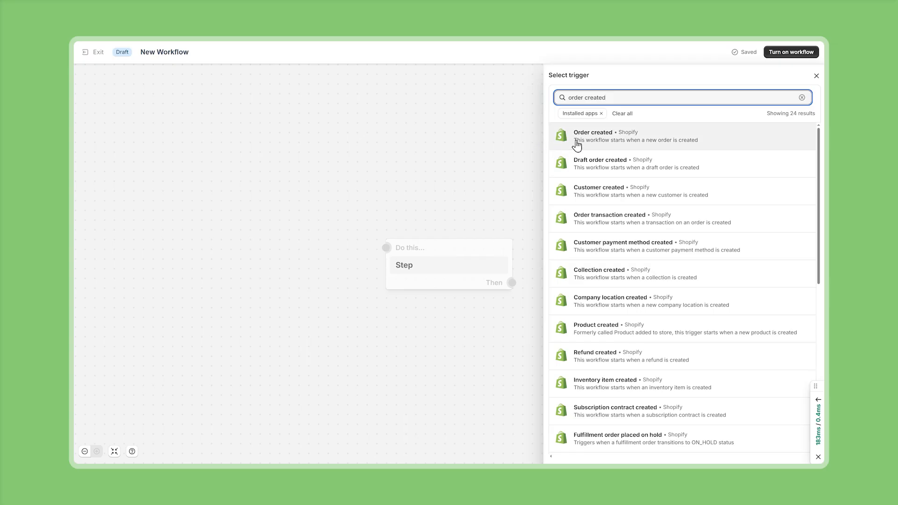
pyautogui.click(595, 143)
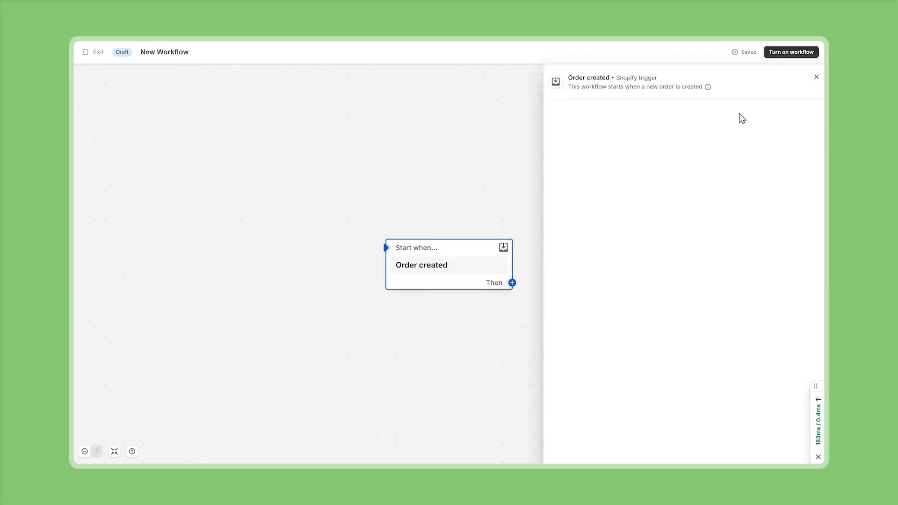
pyautogui.click(815, 79)
# - Add a condition after the Order created trigger, using the variable order.customer.numberOfOrders
pyautogui.moveTo(503, 273)
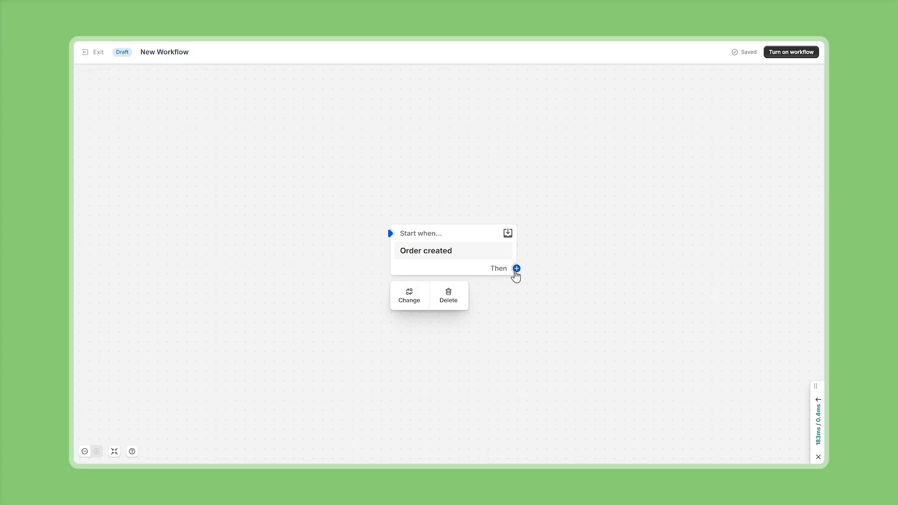
pyautogui.click(517, 271)
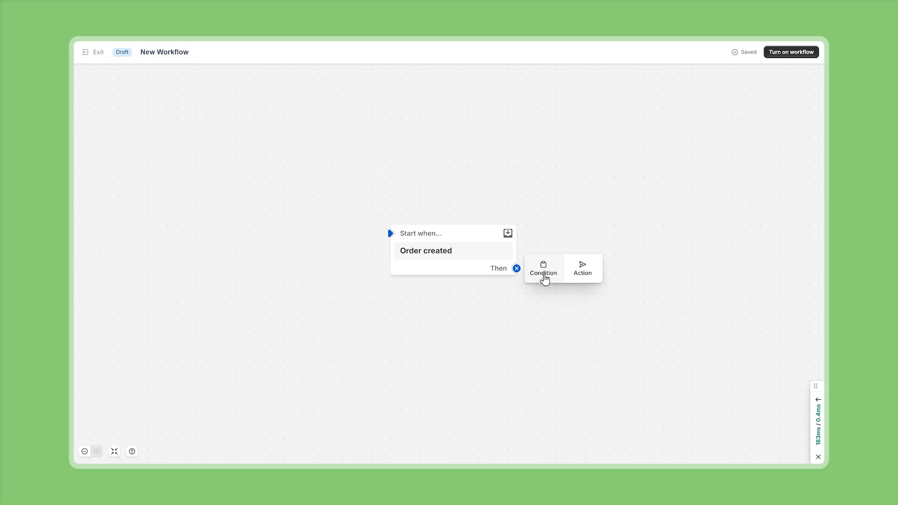
pyautogui.click(544, 277)
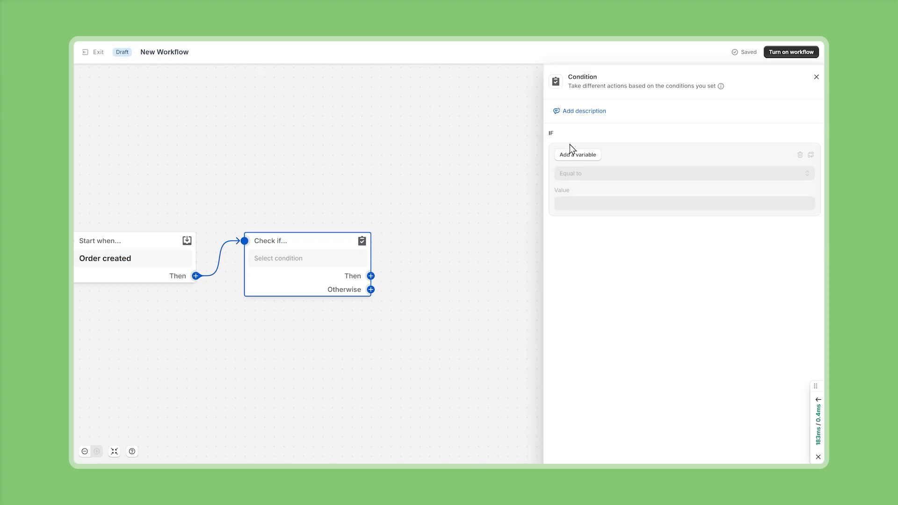
pyautogui.click(586, 159)
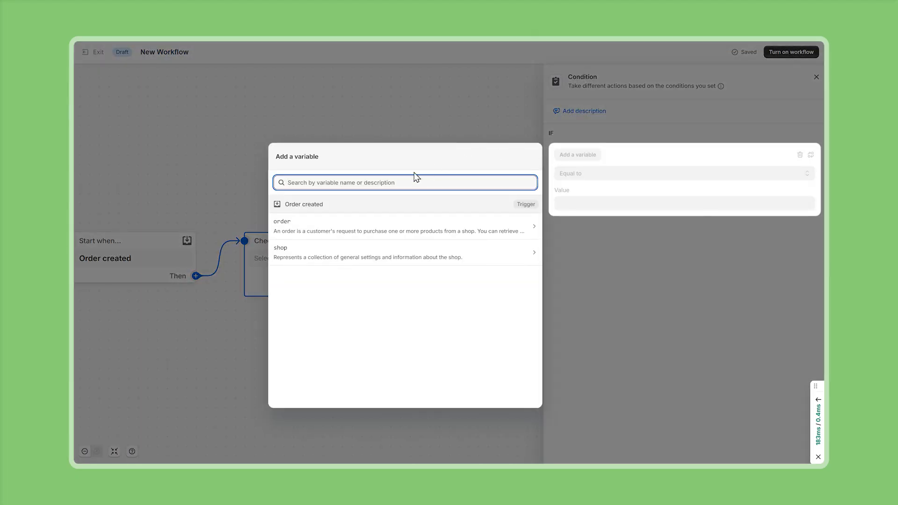
pyautogui.click(383, 232)
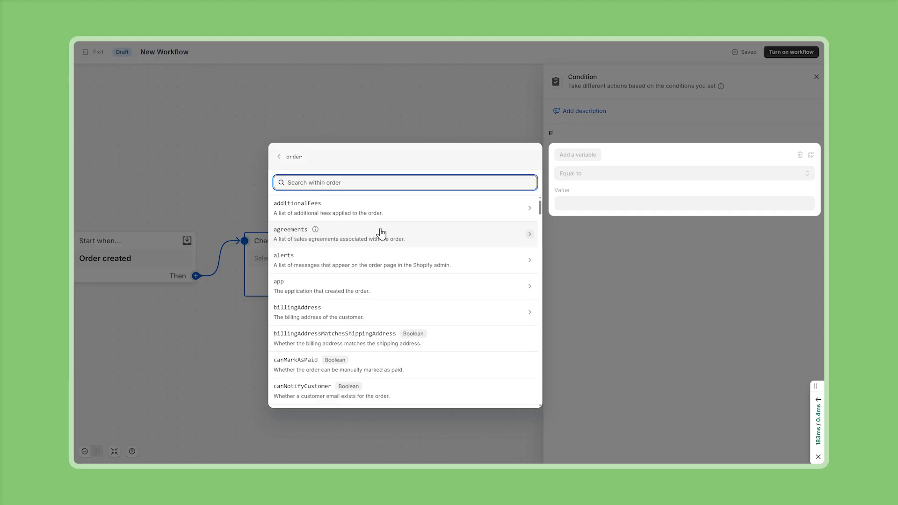
pyautogui.scroll(-3, 382, 236)
pyautogui.scroll(-7, 381, 240)
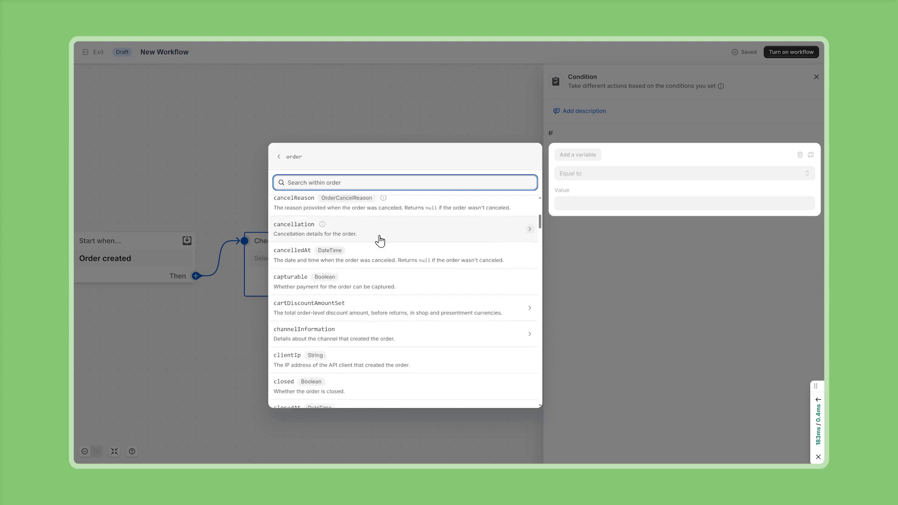
pyautogui.scroll(-9, 378, 241)
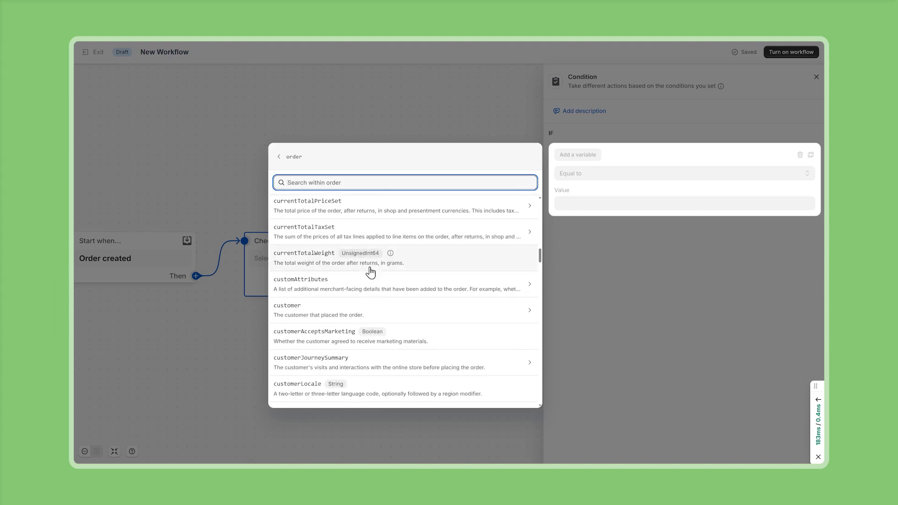
pyautogui.click(386, 315)
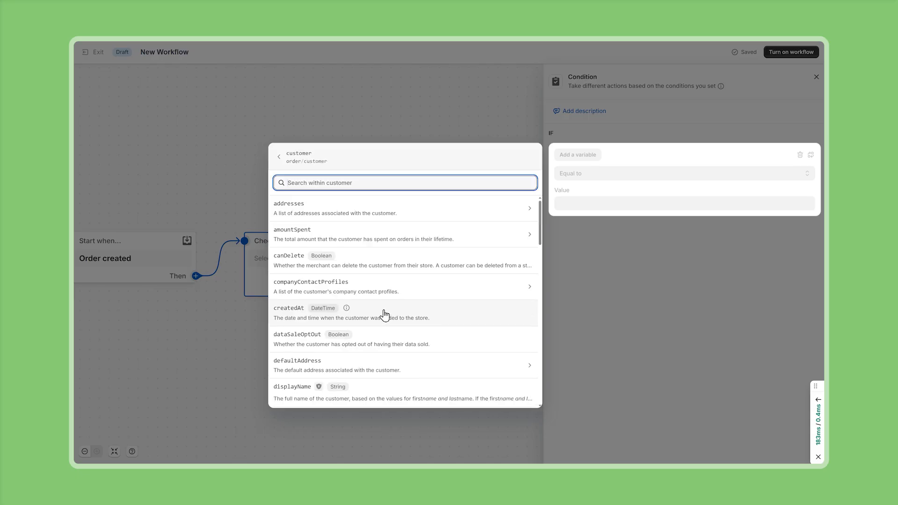
pyautogui.scroll(-2, 388, 306)
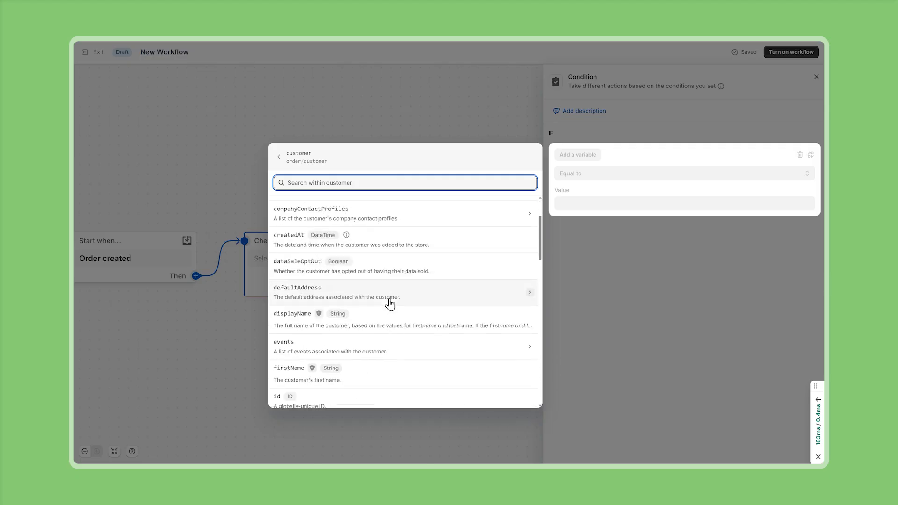
pyautogui.scroll(-10, 390, 304)
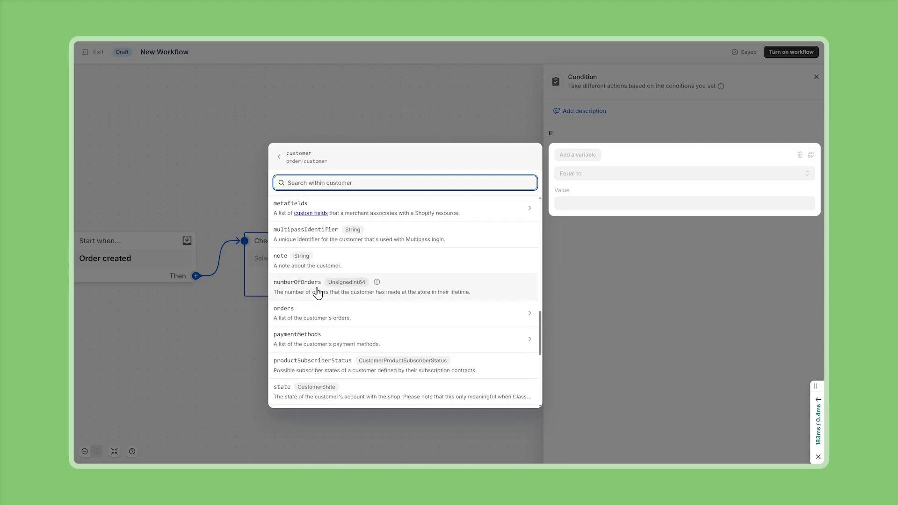
pyautogui.click(300, 293)
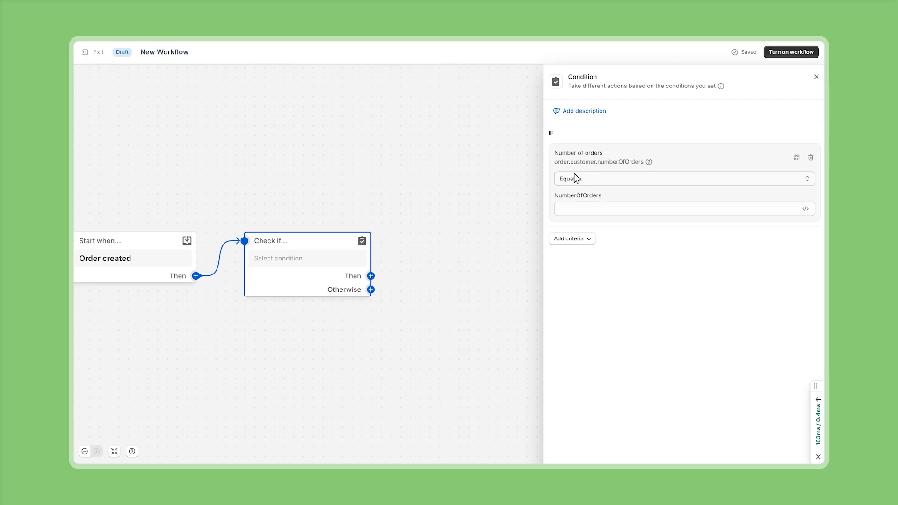
# - Set the condition's comparison value to 1 so it checks for a customer's first order
pyautogui.click(576, 209)
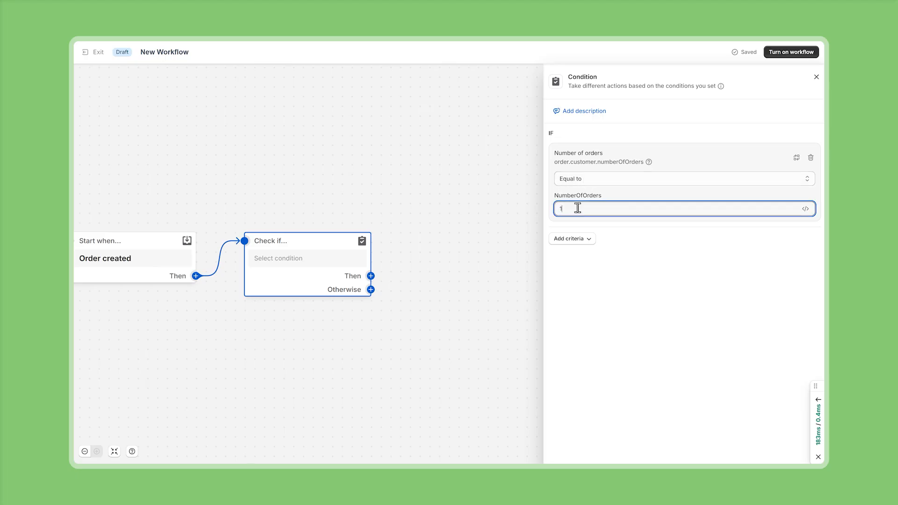
pyautogui.write('1')
pyautogui.click(623, 234)
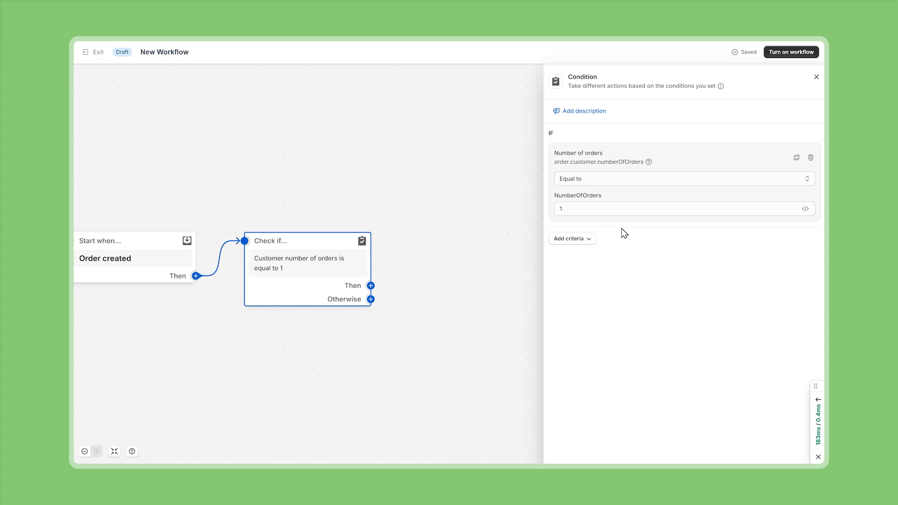
# - Add an "Add order tags" action to the condition's Then branch with the tag first-order
pyautogui.click(371, 286)
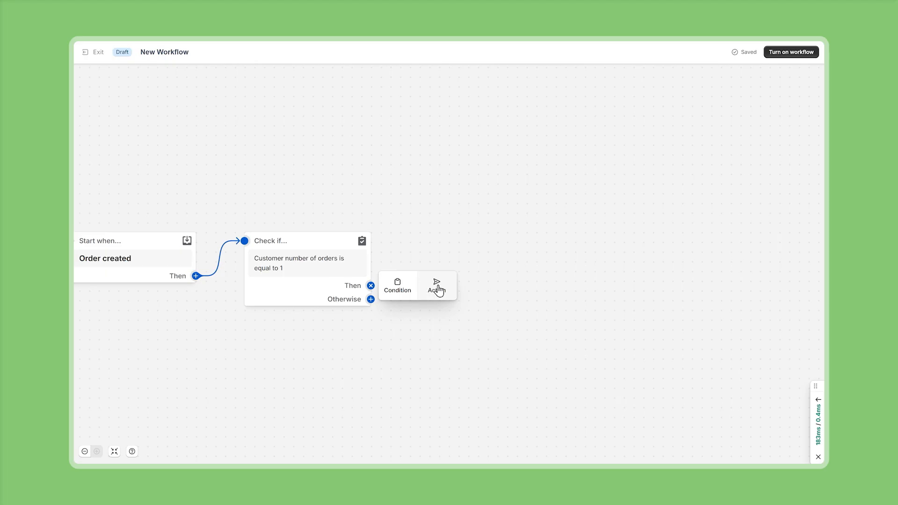
pyautogui.click(438, 286)
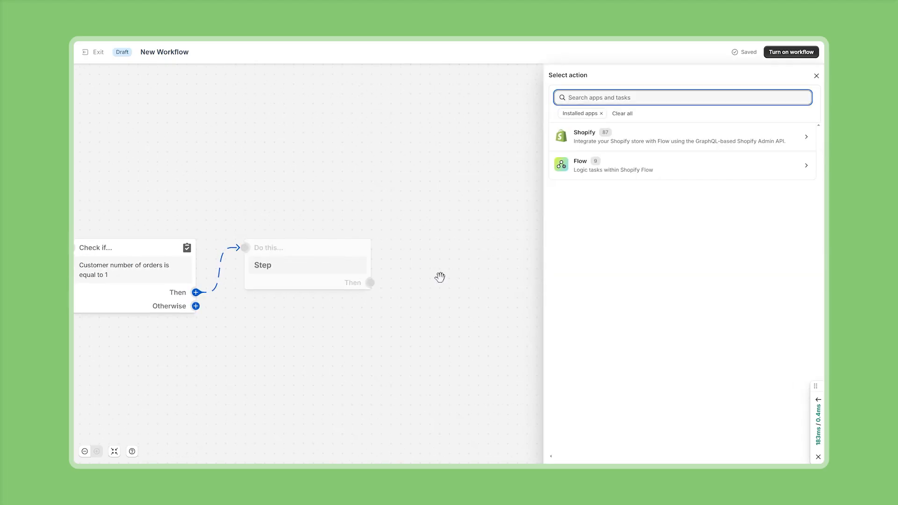
pyautogui.write('tag order')
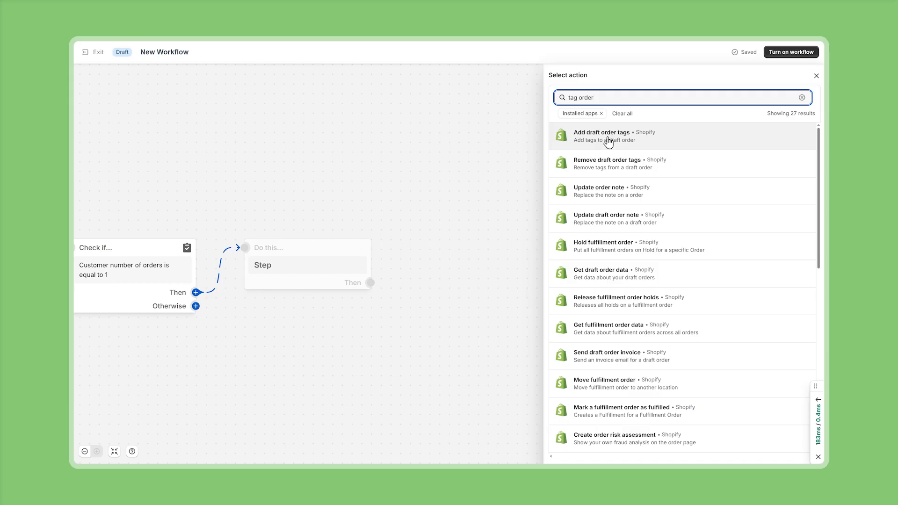
pyautogui.scroll(-3, 613, 271)
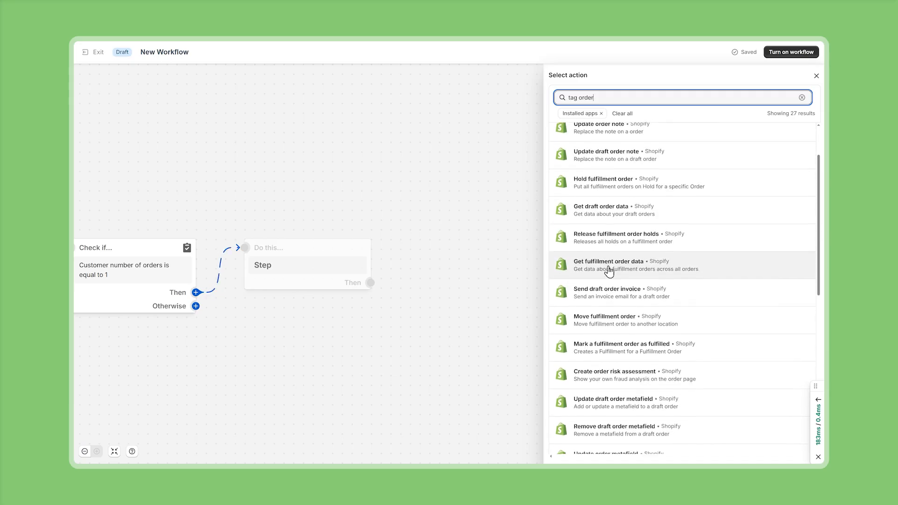
pyautogui.scroll(-2, 590, 323)
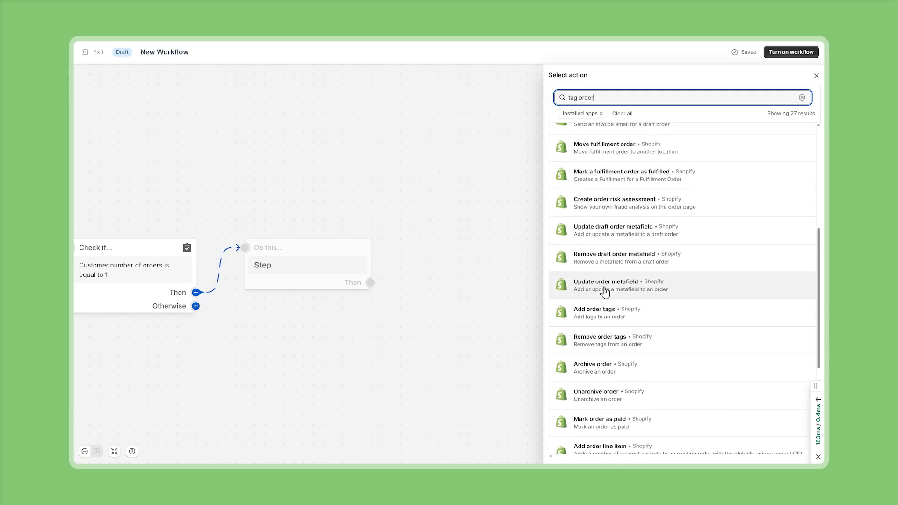
pyautogui.click(620, 319)
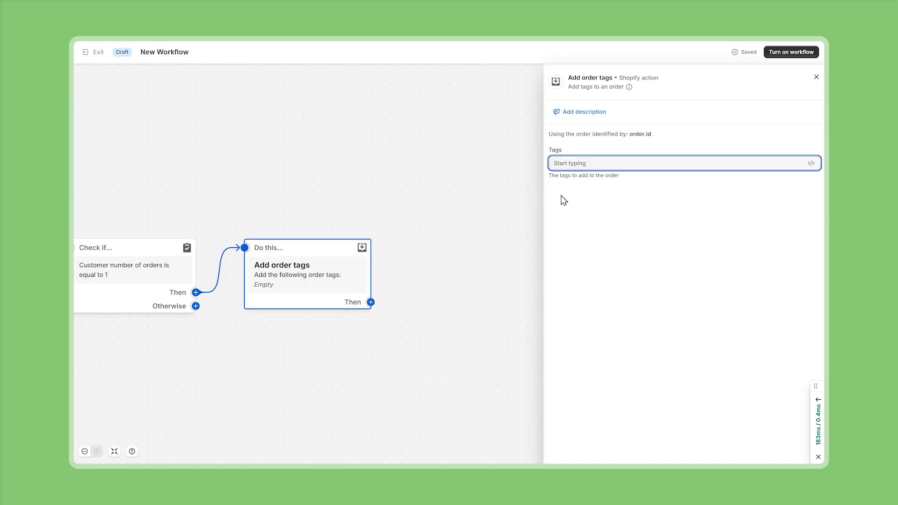
pyautogui.write('first-order')
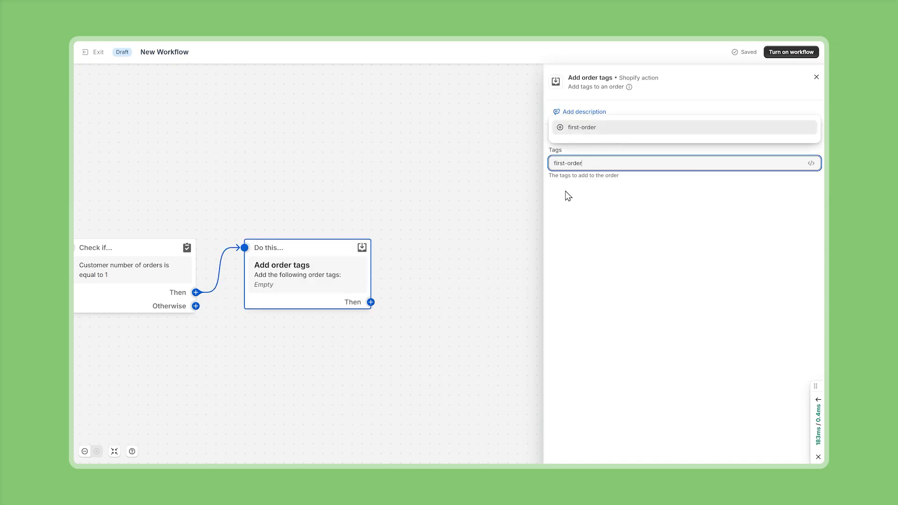
pyautogui.click(577, 131)
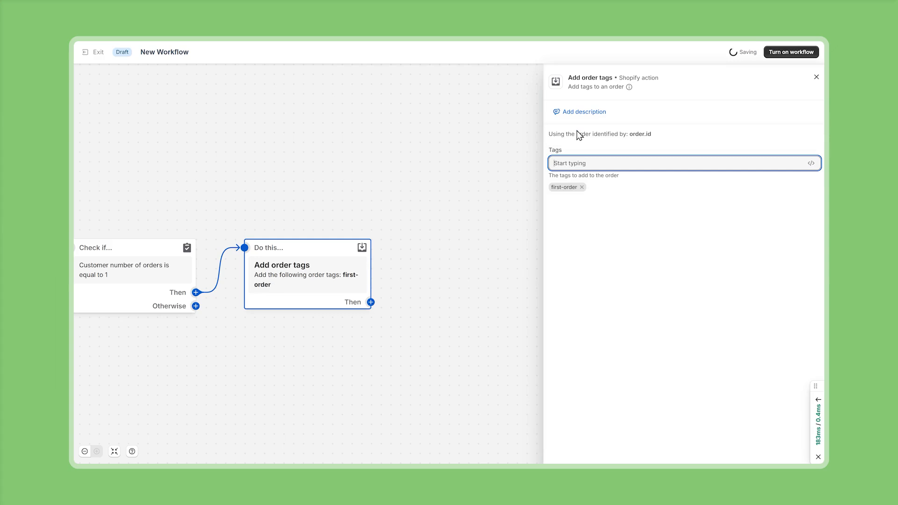
# - Add an "Add order line item" action after the tagging action, with Coffee Scoop - Default Title as the product variant
pyautogui.click(370, 294)
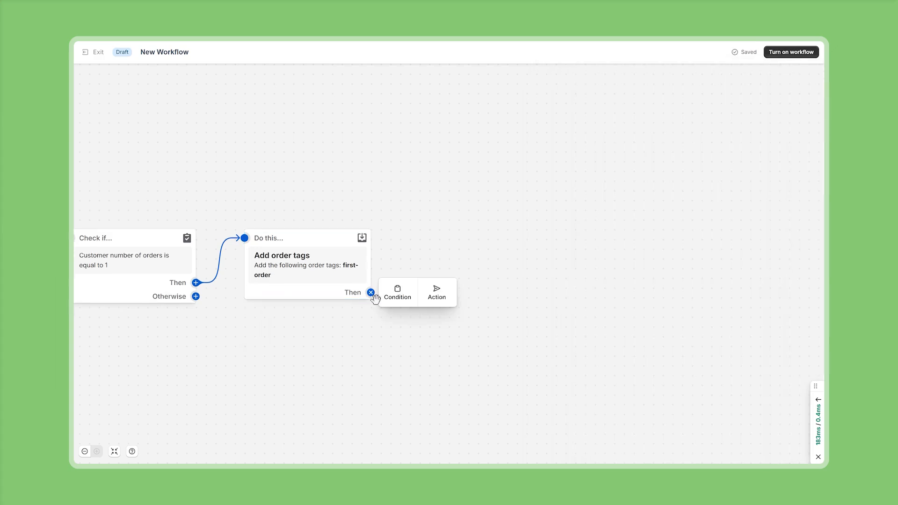
pyautogui.click(437, 298)
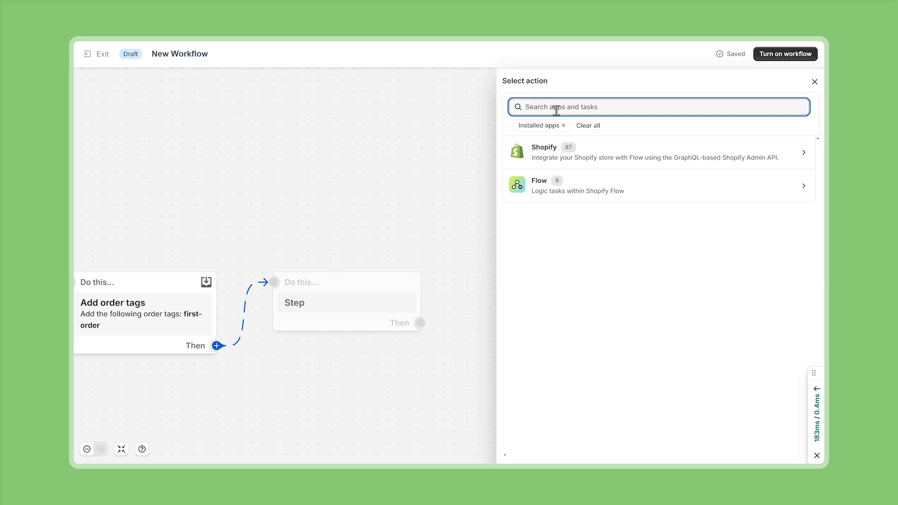
pyautogui.write('add order line item')
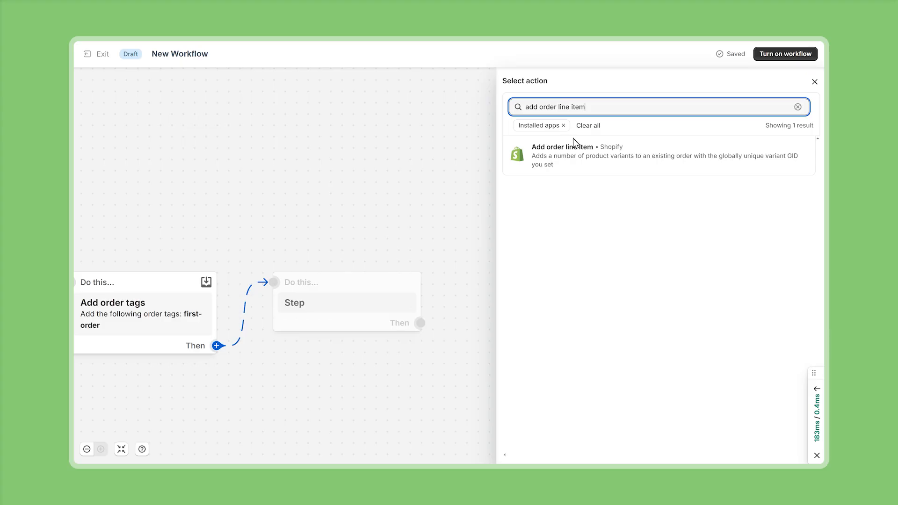
pyautogui.click(547, 159)
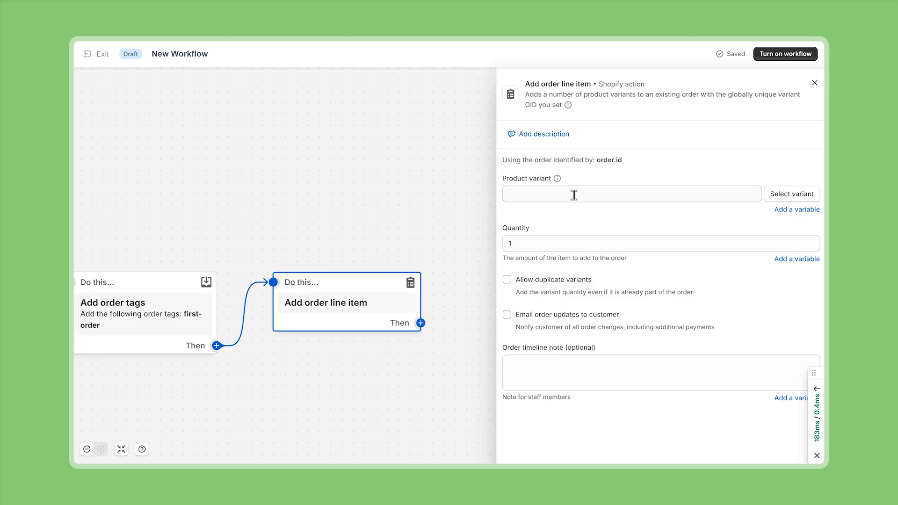
pyautogui.click(792, 193)
pyautogui.write('coffee scoop')
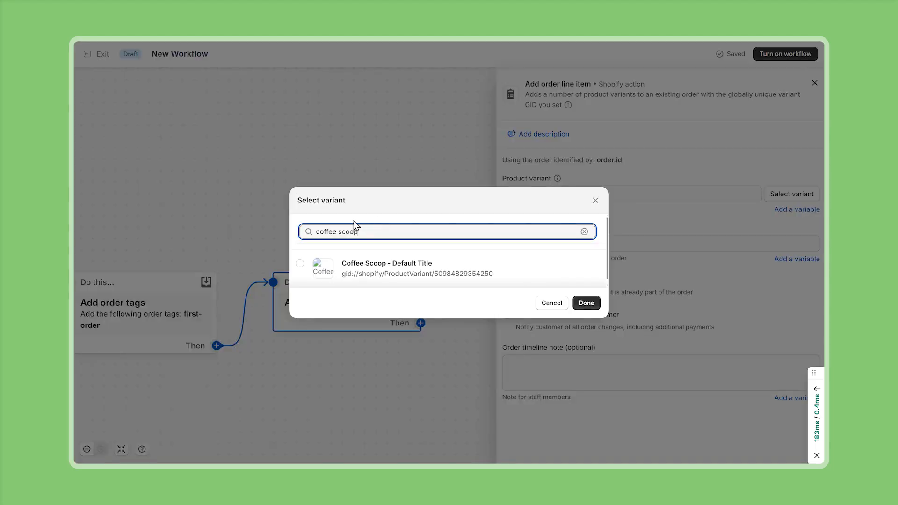
pyautogui.click(300, 265)
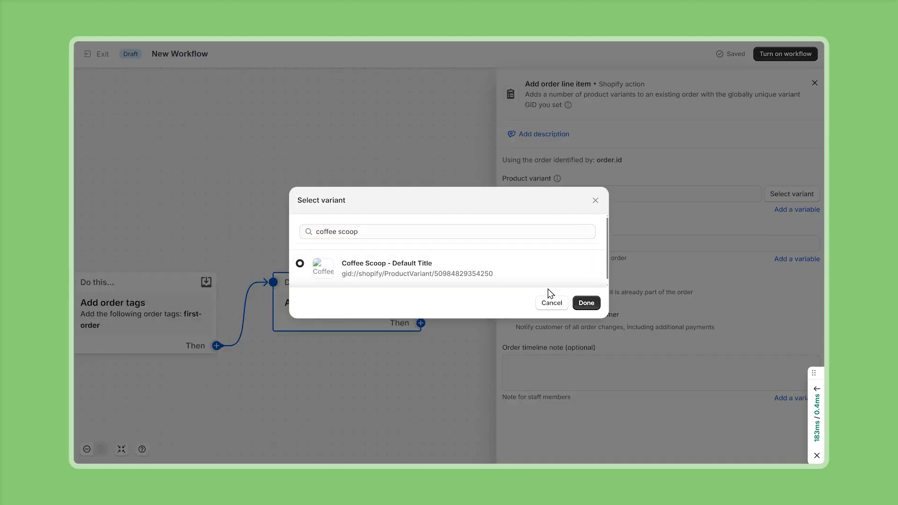
pyautogui.click(586, 302)
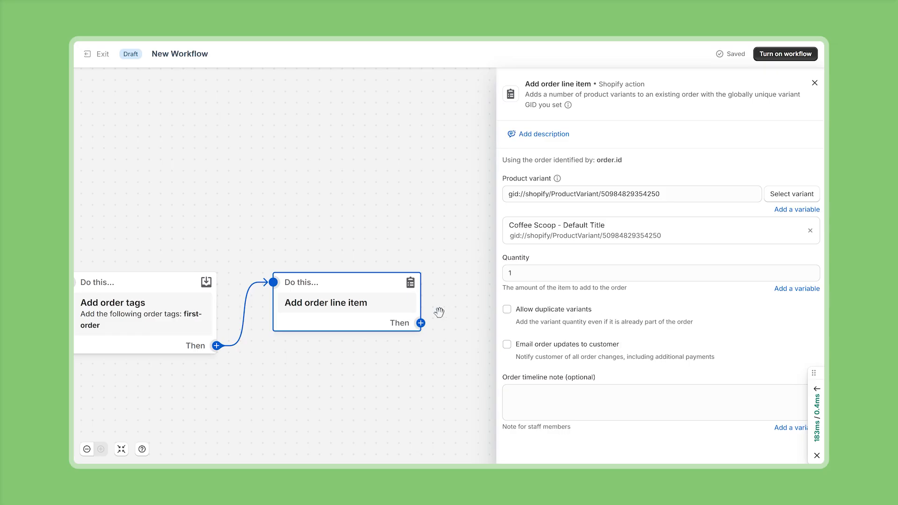
# - Add a "Send internal email" action after the Add order line item action
pyautogui.click(421, 323)
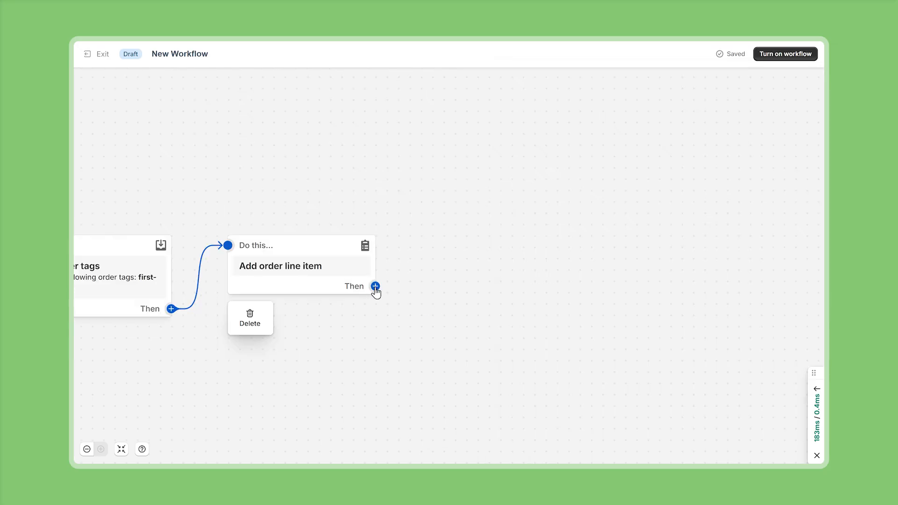
pyautogui.click(376, 287)
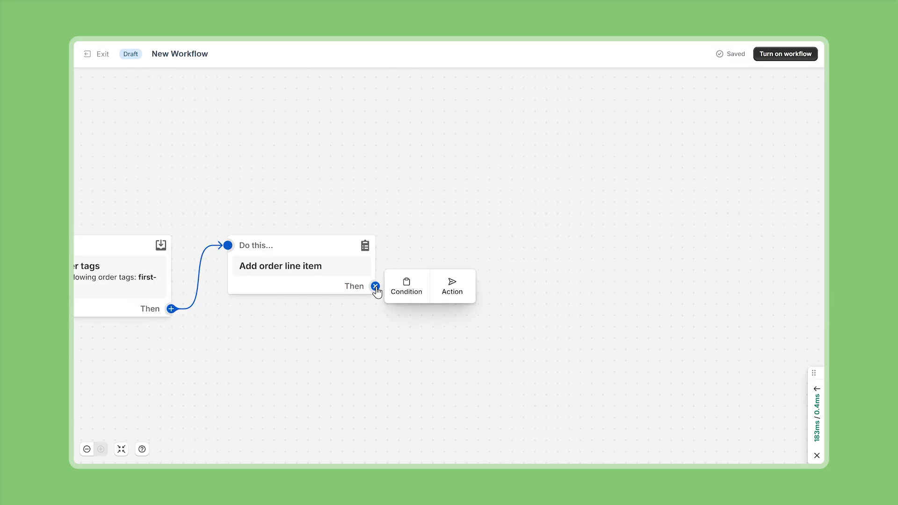
pyautogui.click(459, 293)
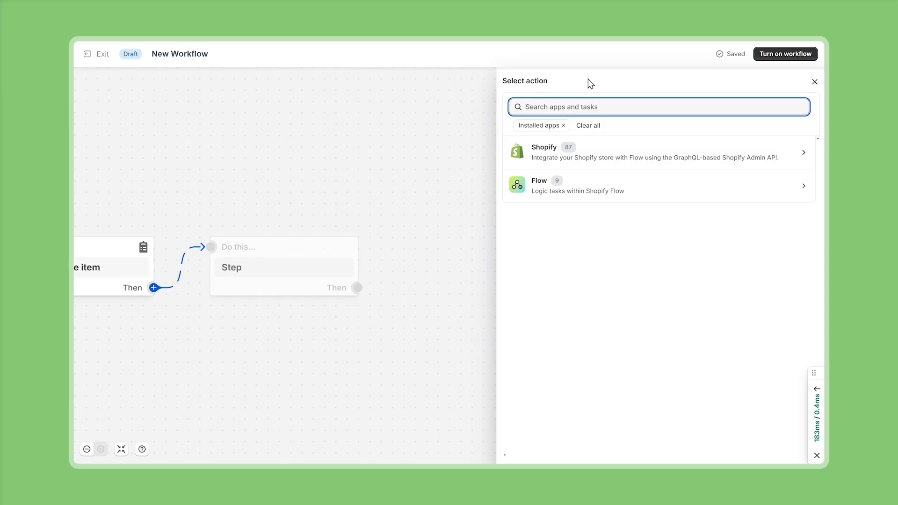
pyautogui.write('email')
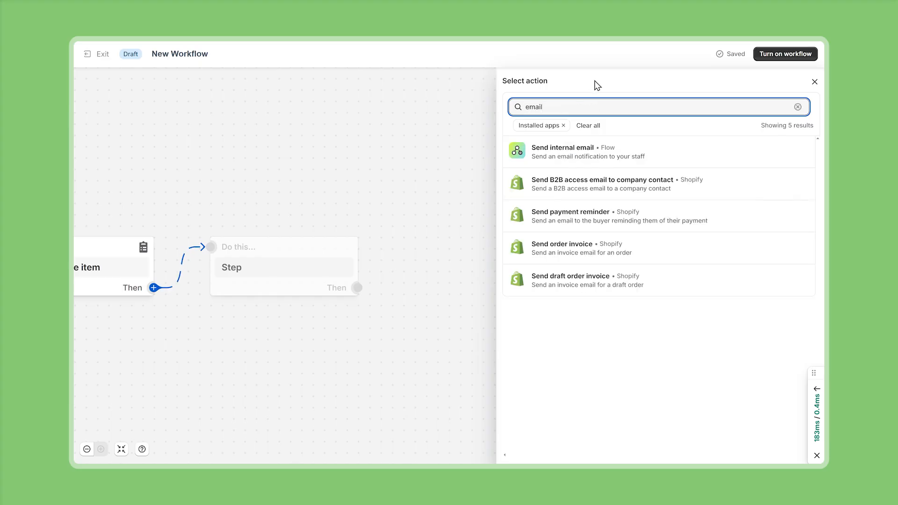
pyautogui.click(572, 154)
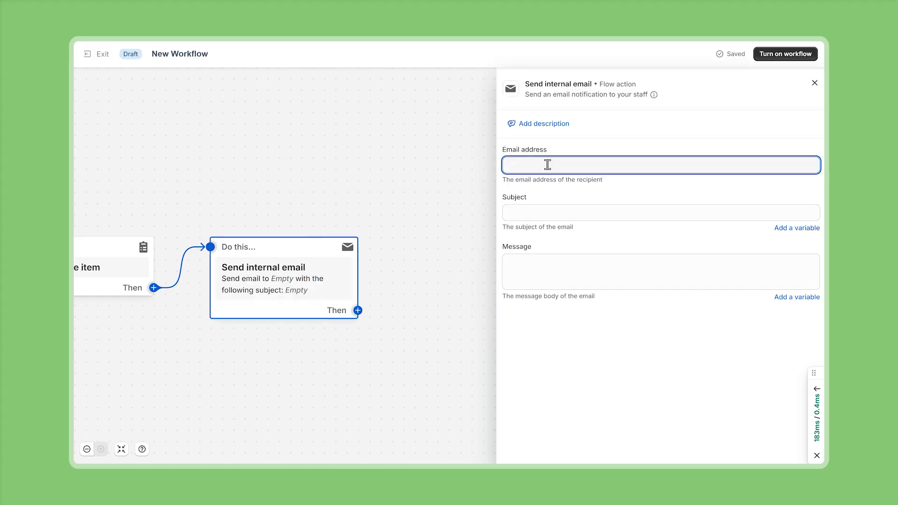
# - Fill in the recipient's email address and set the email subject to "New Customer - First Order"
pyautogui.hotkey('ctrl', 'v')
pyautogui.click(532, 208)
pyautogui.write('New Customer - First Order')
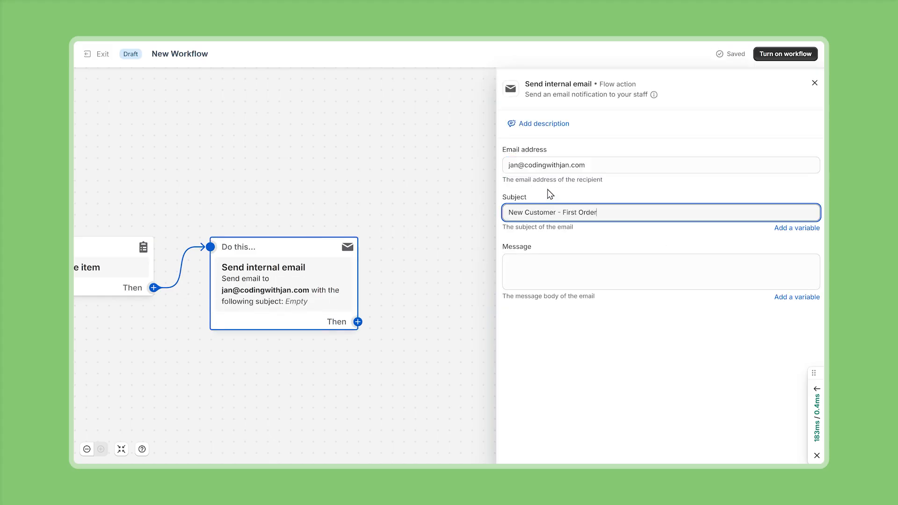
# - Write the message "{{order.customer.firstName}} just placed their first order! 🎉" with Quick Access link {{shop.url}}/admin/orders/{{ numeric_id }}, assigning numeric_id from order.id without "gid://shopify/Order/"
pyautogui.click(549, 269)
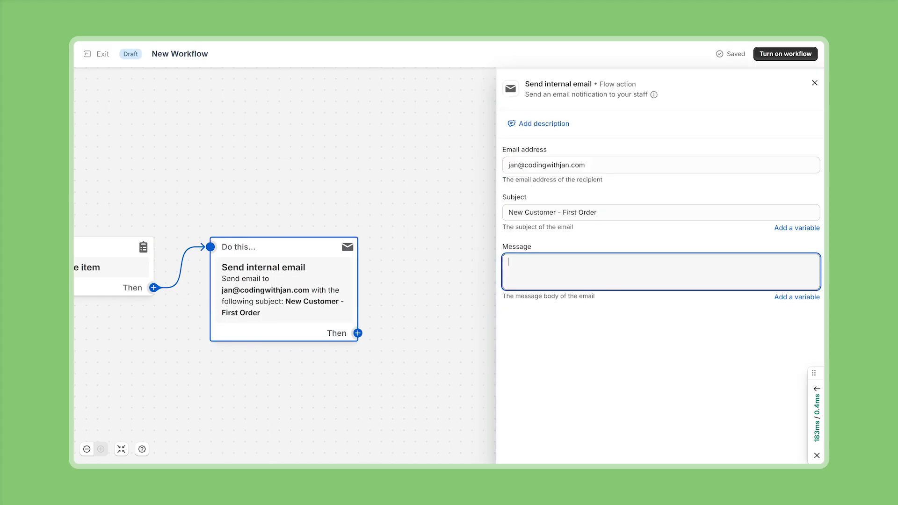
pyautogui.write('{{order.customer.firstName}} just placed their first order! 🎉  Quick Access: {% assign numeric_id = order.id | remove: "gid://shopify/Order/" %} {{shop.url}}/admin/orders/{{ numeric_id }}')
pyautogui.moveTo(492, 263); pyautogui.dragTo(479, 245)
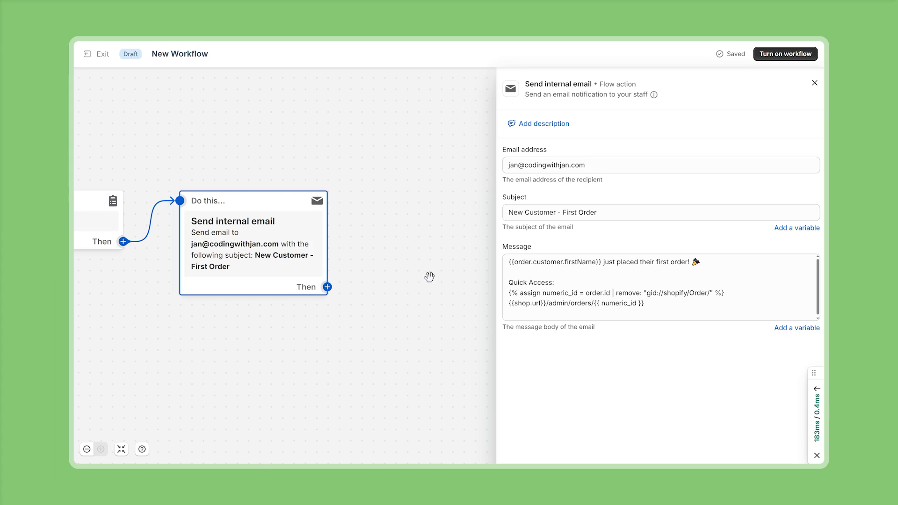
pyautogui.click(367, 256)
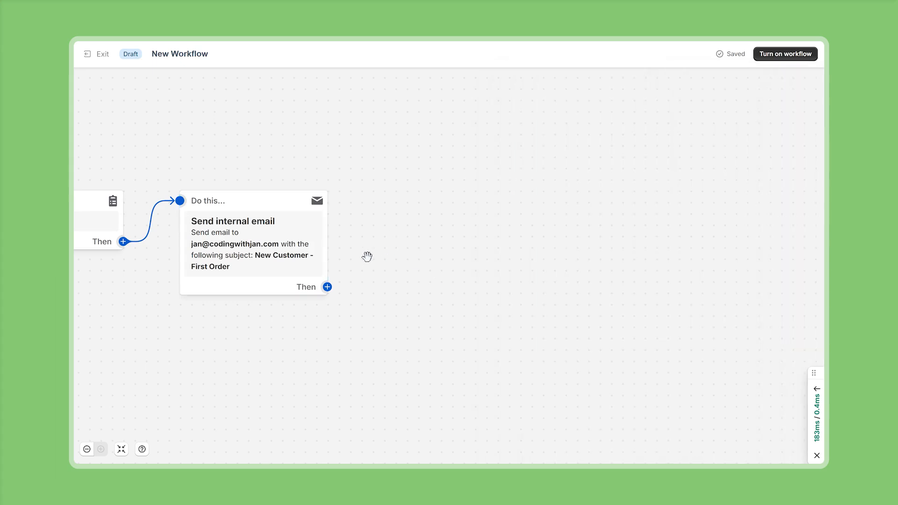
# - Review the whole workflow from the Order created trigger through the condition to the Send internal email action
pyautogui.moveTo(370, 253); pyautogui.dragTo(525, 263)
pyautogui.scroll(-2, 240, 275)
pyautogui.moveTo(225, 287); pyautogui.dragTo(426, 297)
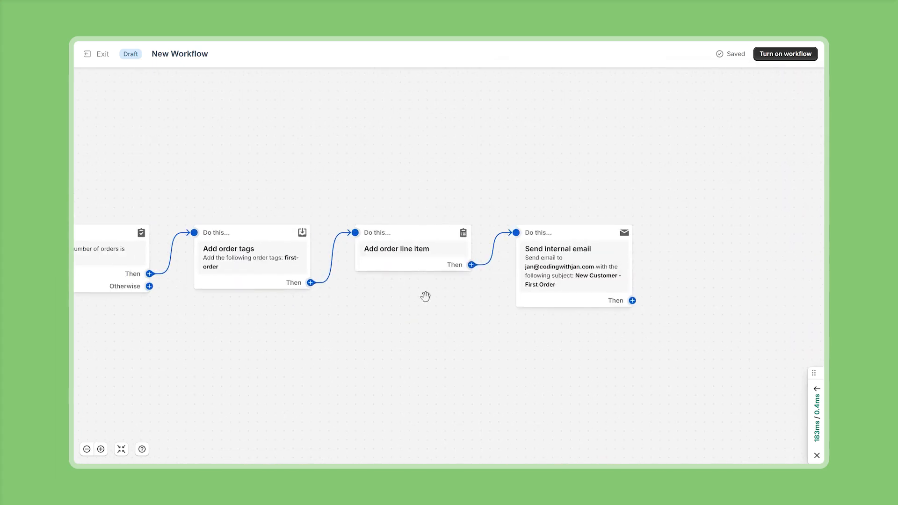
pyautogui.scroll(-3, 391, 298)
pyautogui.moveTo(355, 299); pyautogui.dragTo(445, 296)
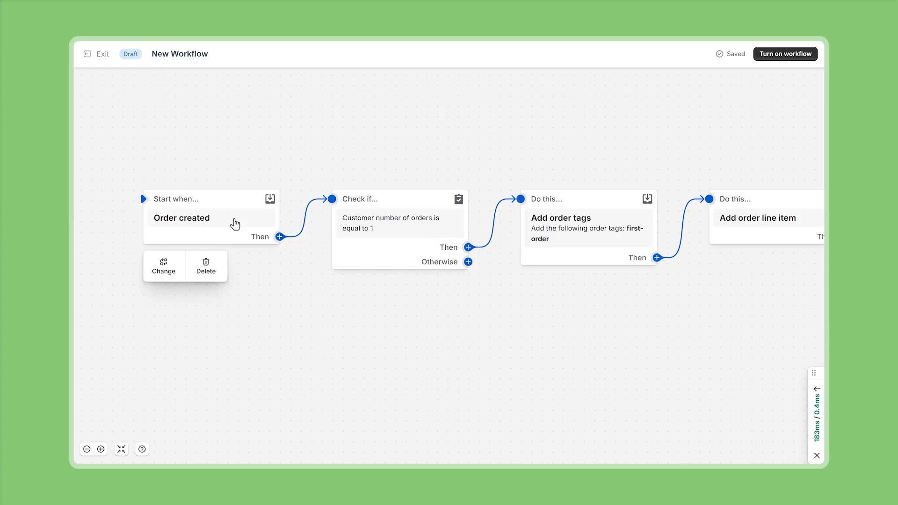
pyautogui.moveTo(391, 197)
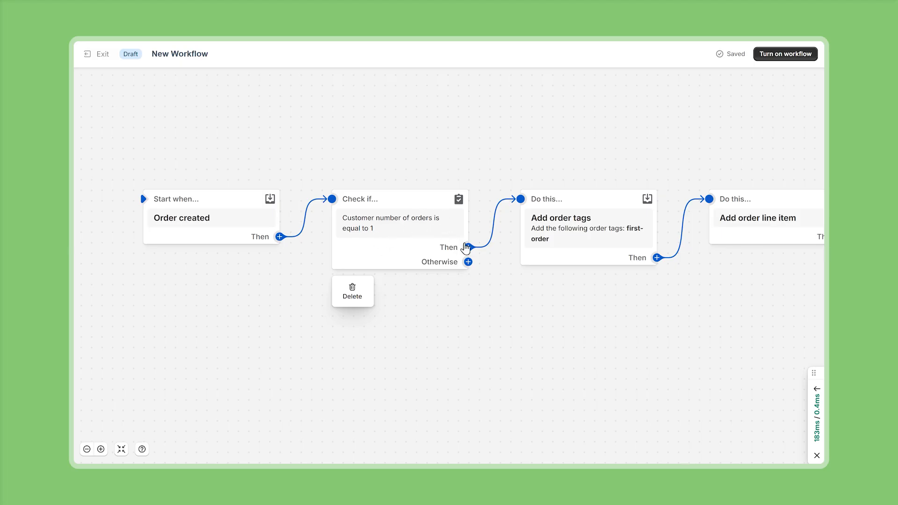
pyautogui.moveTo(590, 238)
pyautogui.hscroll(8, 654, 293)
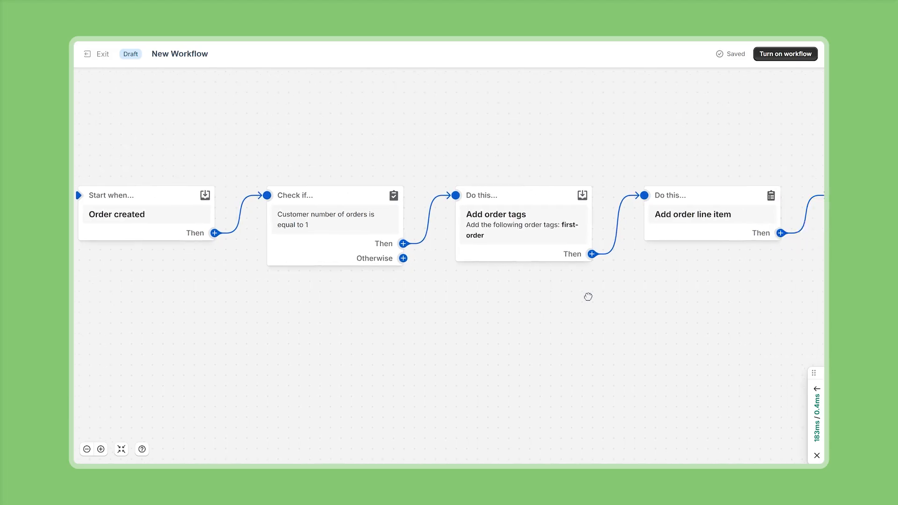
pyautogui.moveTo(639, 311); pyautogui.dragTo(461, 331)
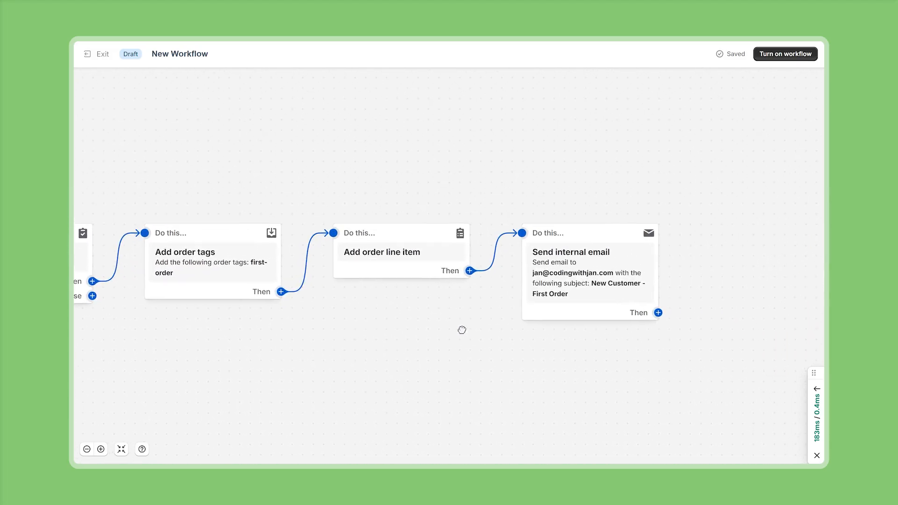
pyautogui.moveTo(646, 350); pyautogui.dragTo(556, 306)
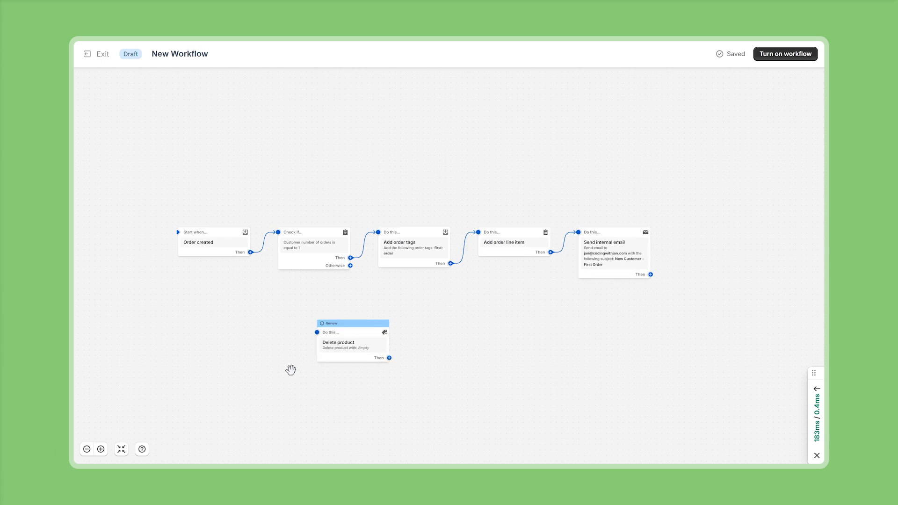
# - Inspect the unconnected Delete product action and connect the Order created trigger's Then output to it
pyautogui.scroll(4, 297, 369)
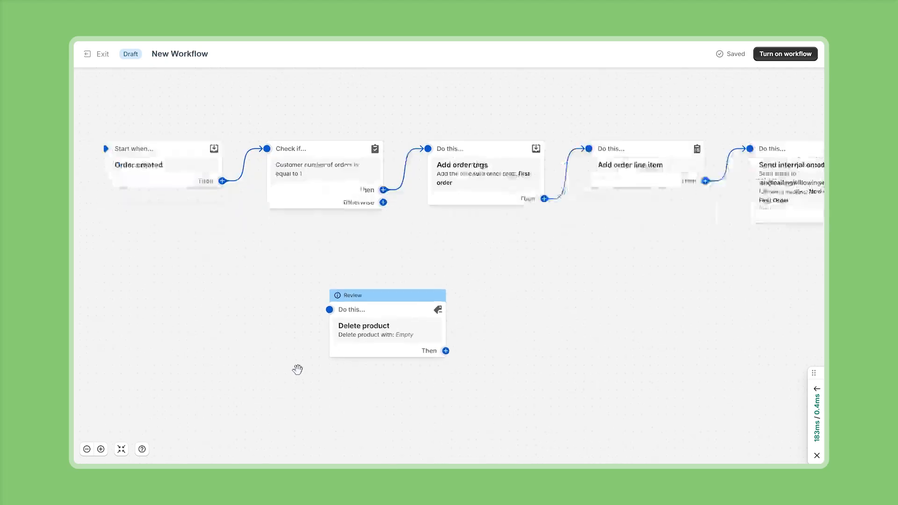
pyautogui.scroll(1, 298, 369)
pyautogui.moveTo(371, 338)
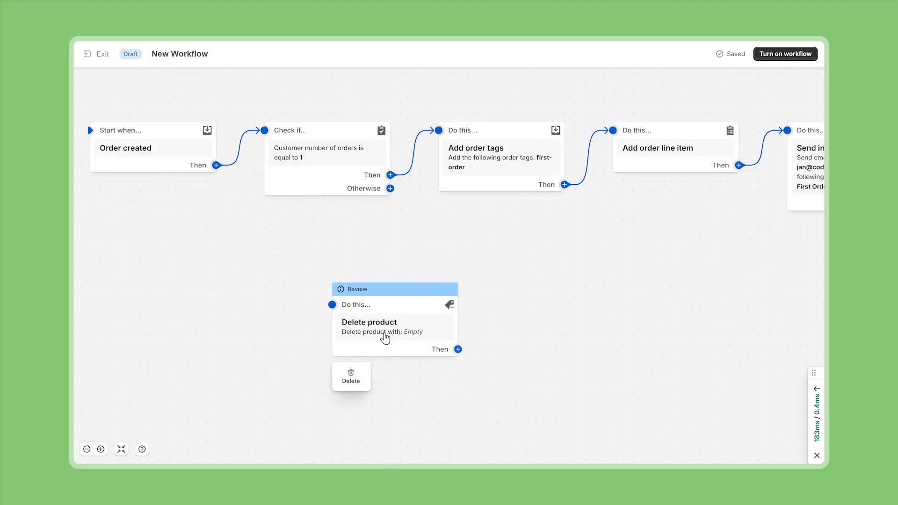
pyautogui.click(343, 293)
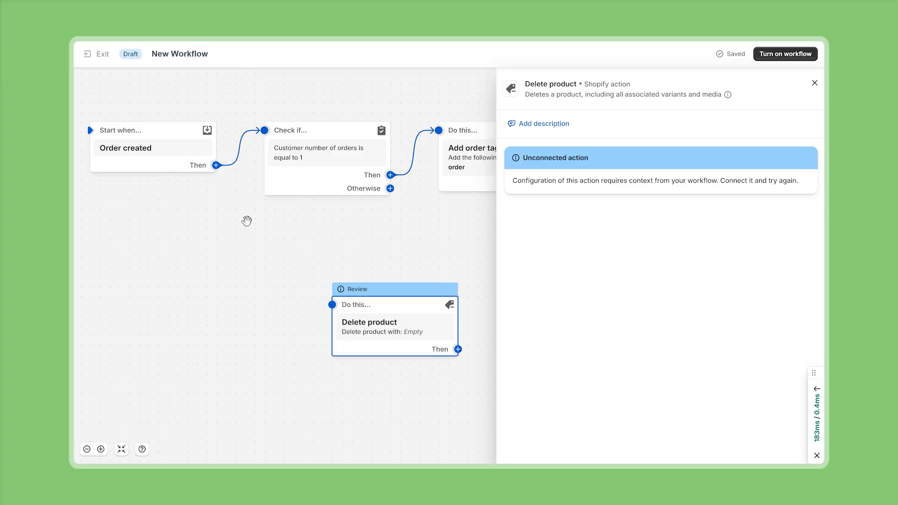
pyautogui.moveTo(216, 167); pyautogui.dragTo(328, 305)
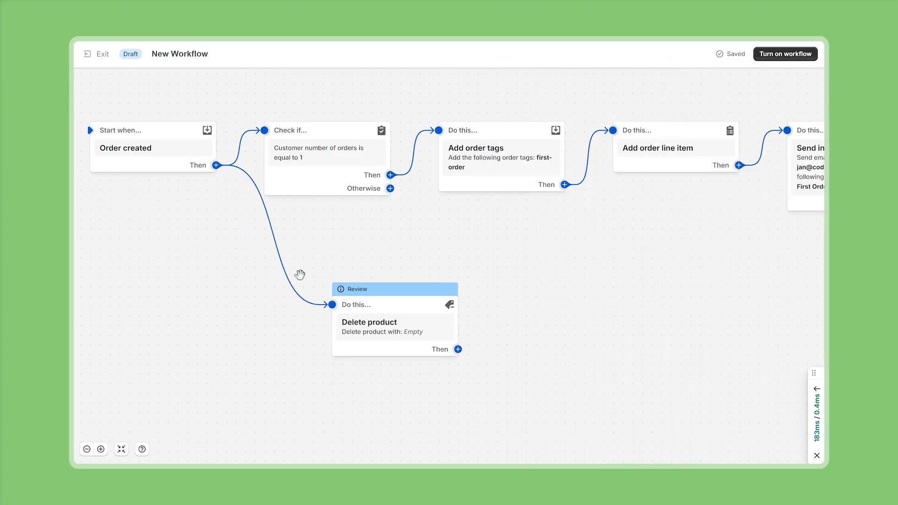
# - Examine what data the connected Delete product action requires and open the linked help page about it
pyautogui.moveTo(294, 278)
pyautogui.moveTo(159, 168)
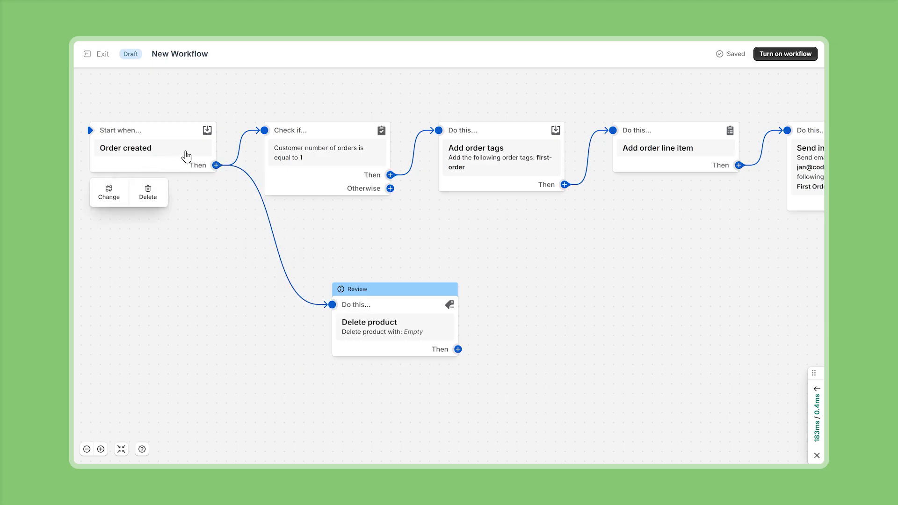
pyautogui.moveTo(357, 308)
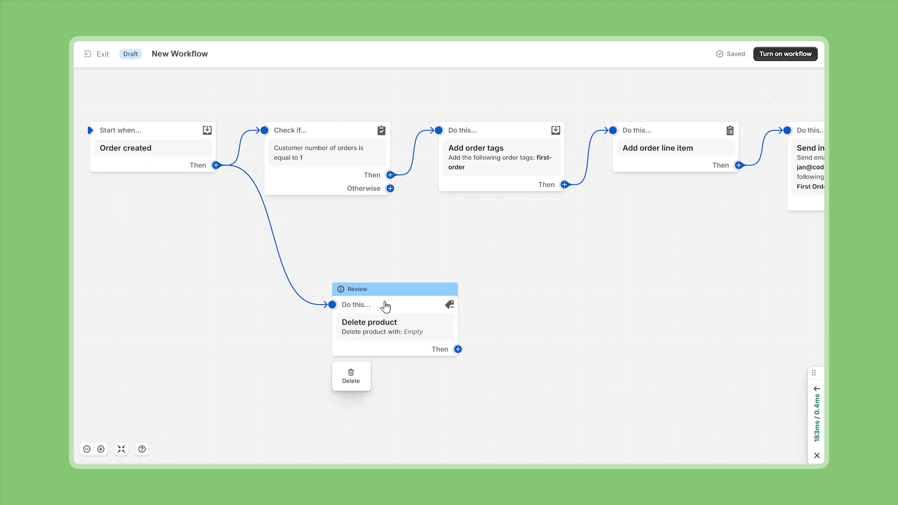
pyautogui.click(373, 294)
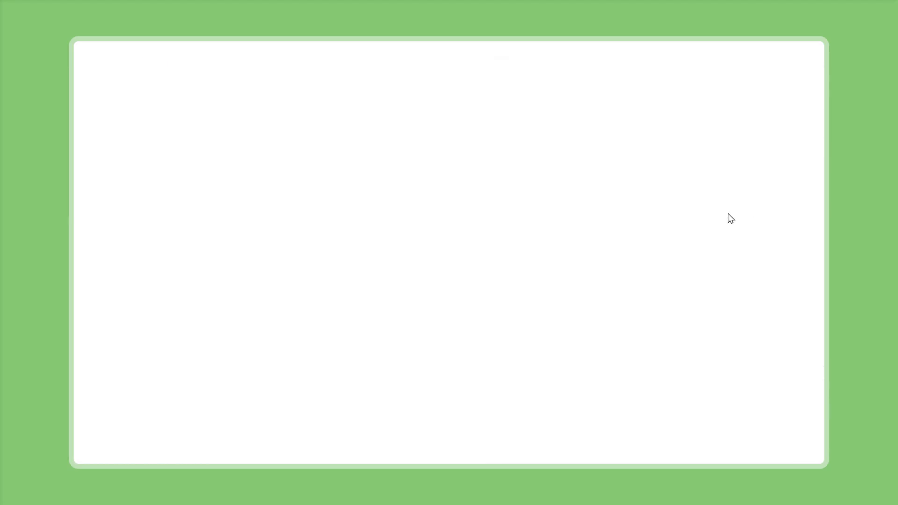
pyautogui.click(729, 216)
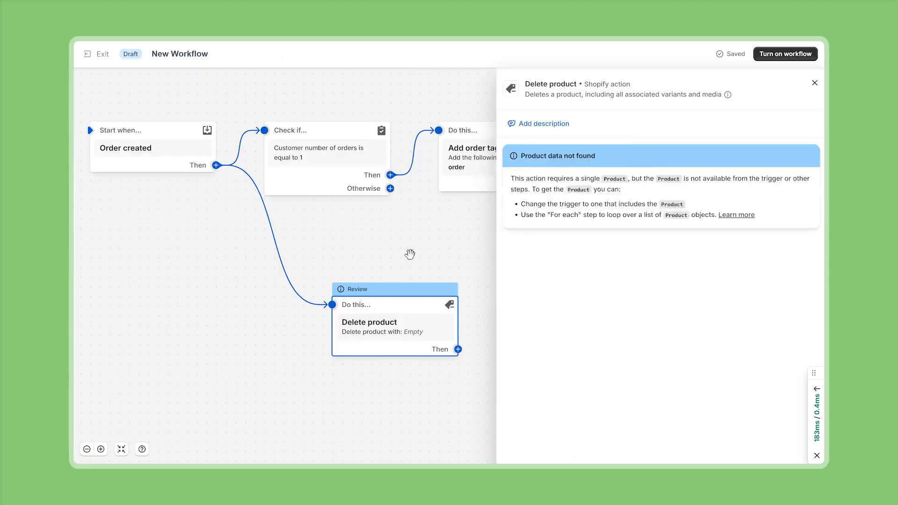
# - Delete the Delete product step from the workflow
pyautogui.click(409, 255)
pyautogui.click(356, 383)
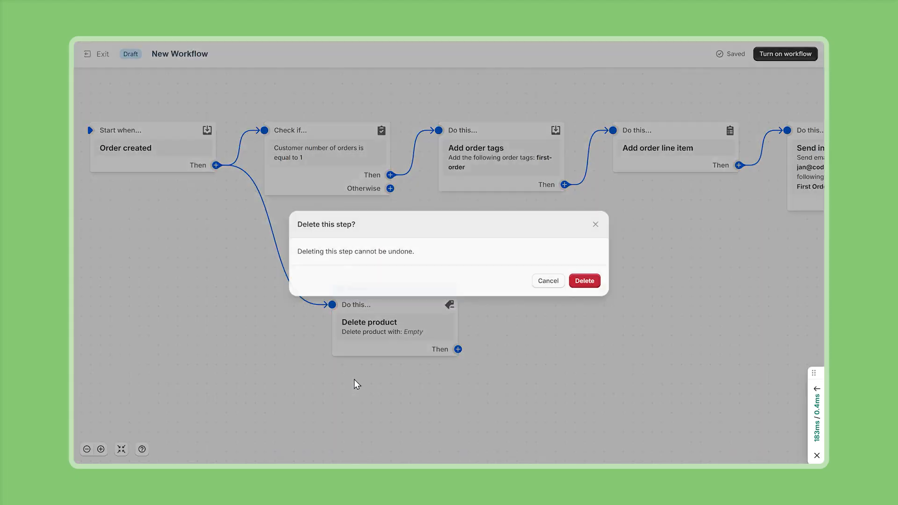
pyautogui.click(584, 279)
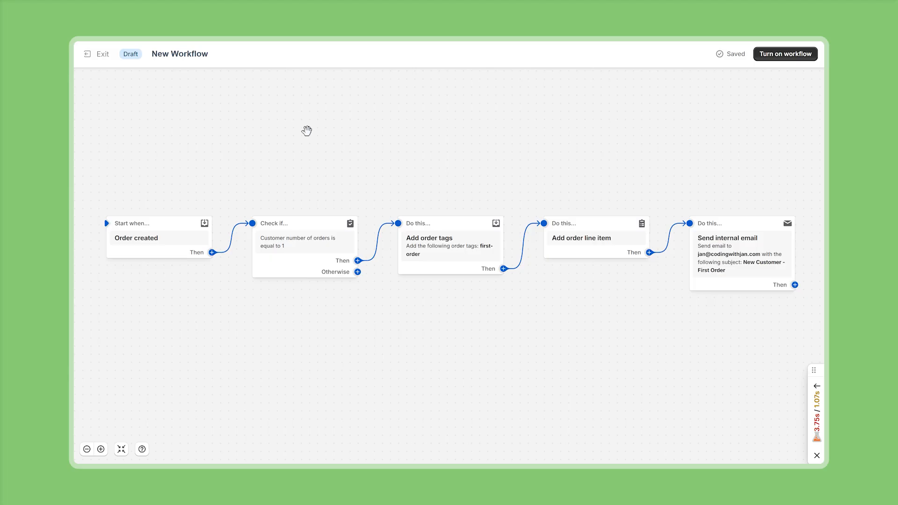
# - Rename the workflow to "Add Welcome Gift" and turn it on
pyautogui.click(208, 54)
pyautogui.hotkey('ctrl', 'a')
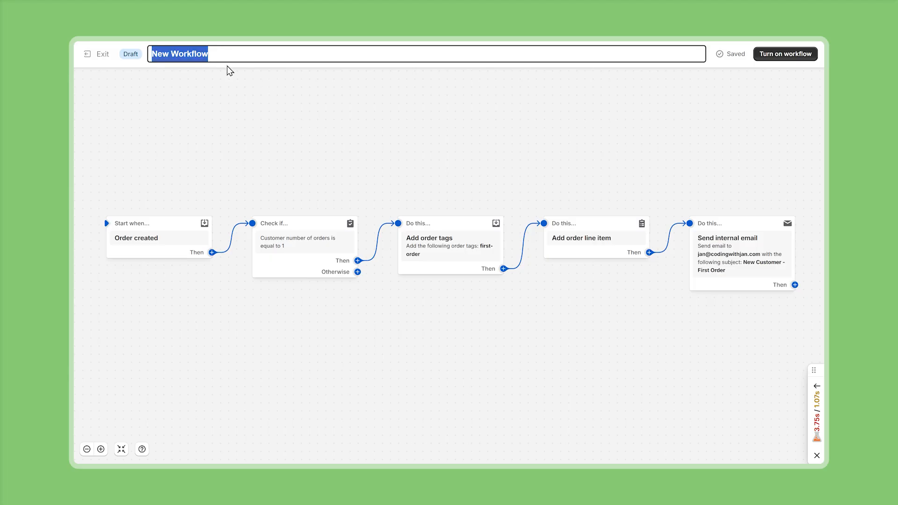
pyautogui.write('Add Welcome Gift')
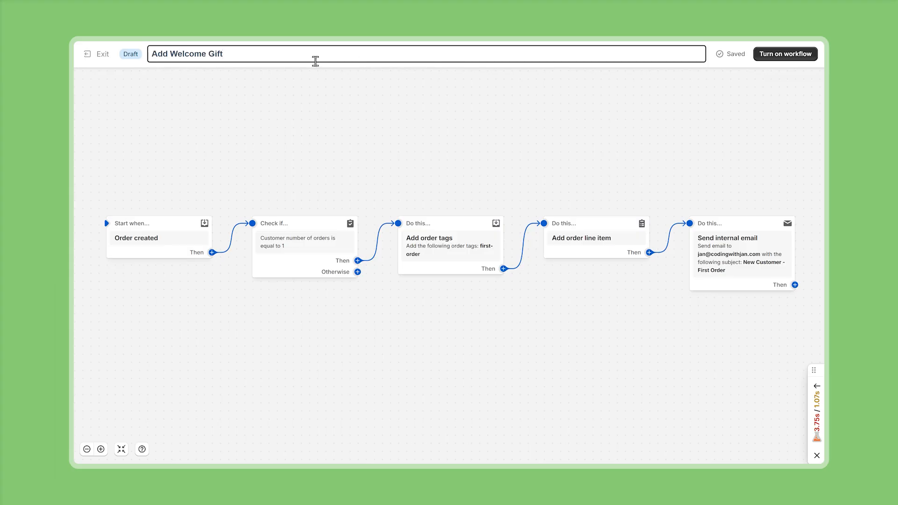
pyautogui.click(779, 61)
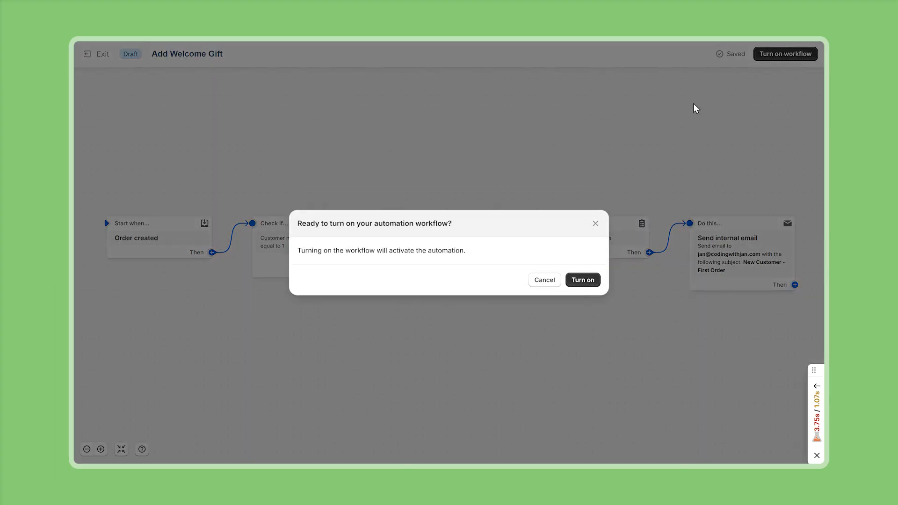
pyautogui.click(580, 280)
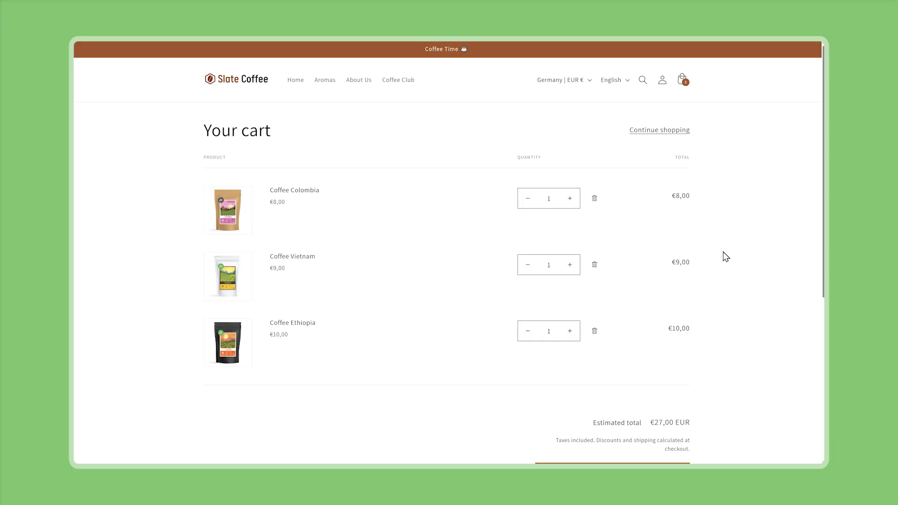
# - Proceed to checkout with the three coffees in the Slate Coffee store cart
pyautogui.scroll(-2, 721, 256)
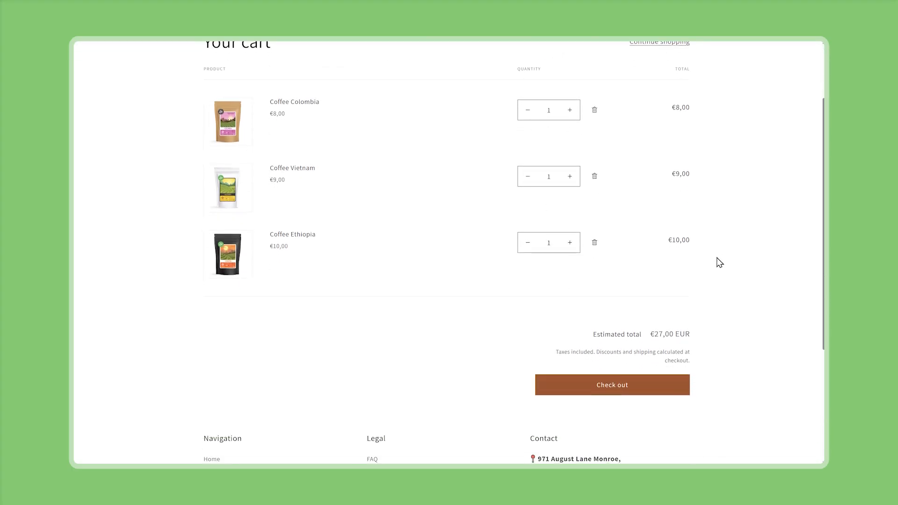
pyautogui.click(619, 394)
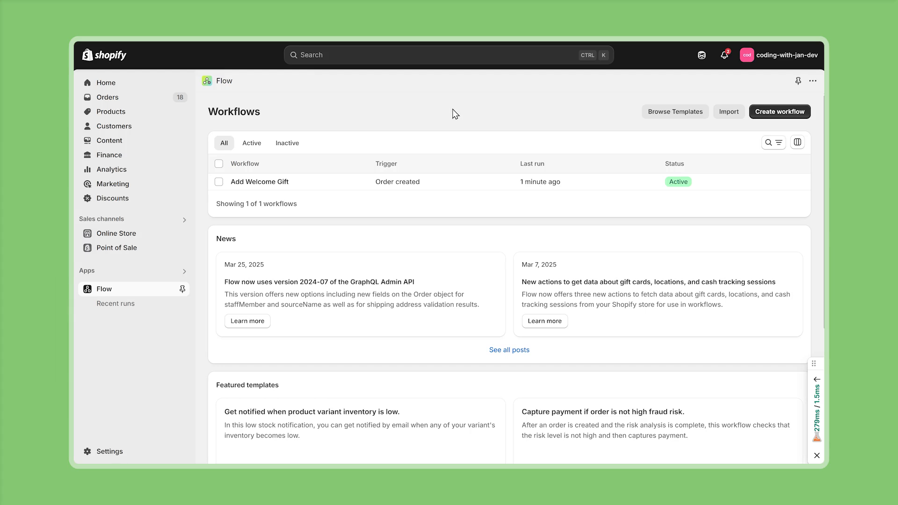
# - Open the Add Welcome Gift workflow in Shopify Flow and examine the action results of its earlier recent run
pyautogui.click(273, 187)
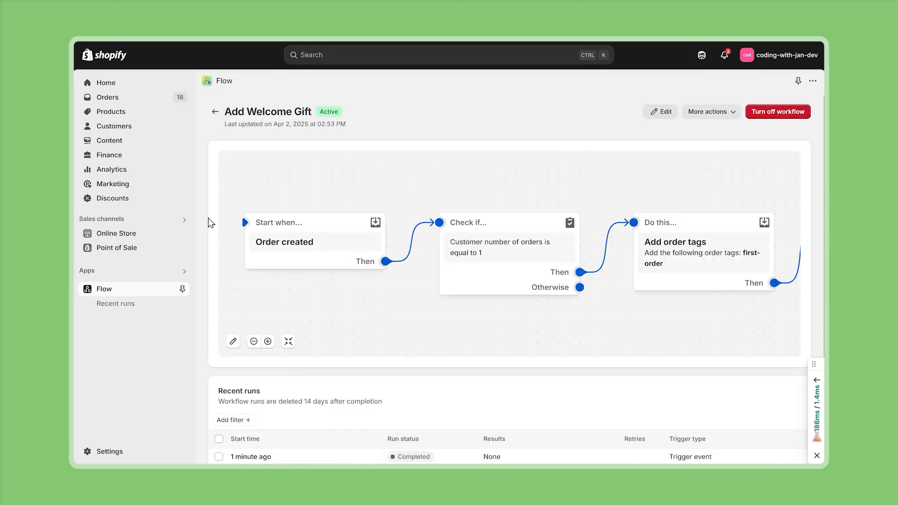
pyautogui.scroll(-2, 209, 220)
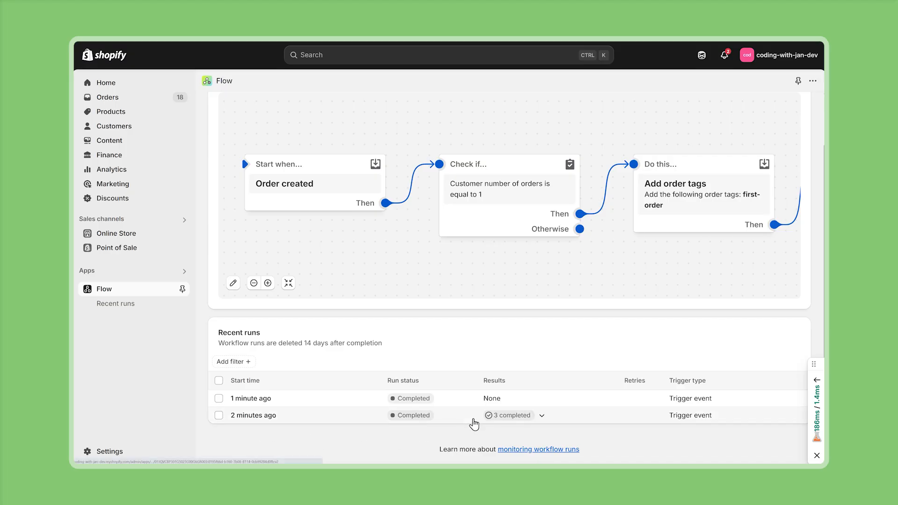
pyautogui.click(488, 421)
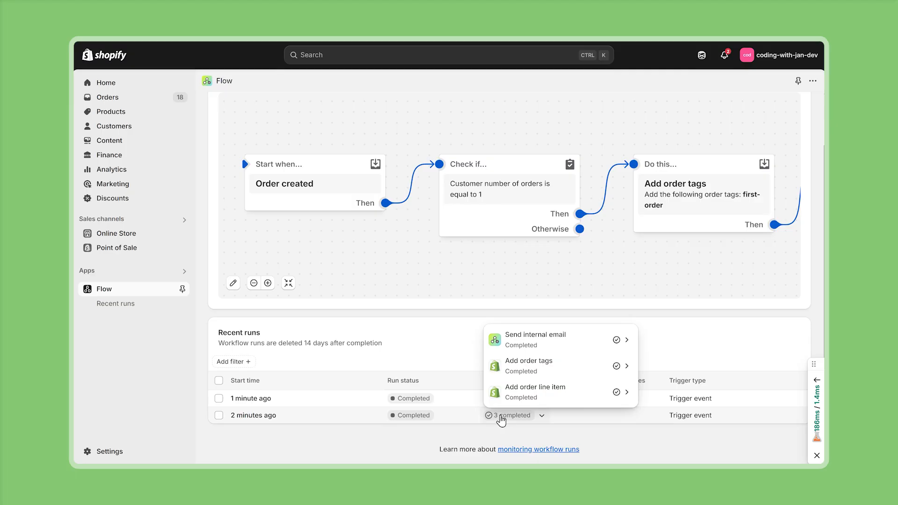
pyautogui.click(500, 420)
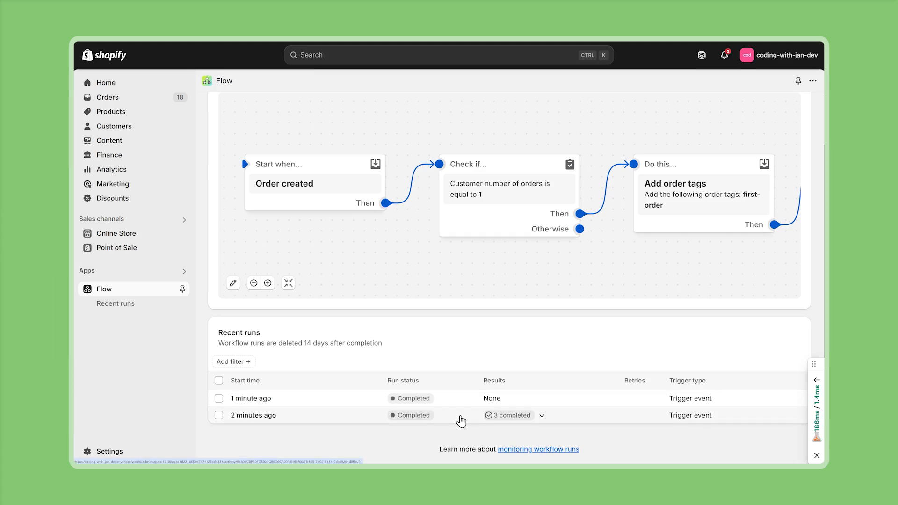
# - Open the earlier workflow run with three completed actions and examine its trigger, condition check and action results
pyautogui.click(458, 421)
pyautogui.scroll(-4, 424, 303)
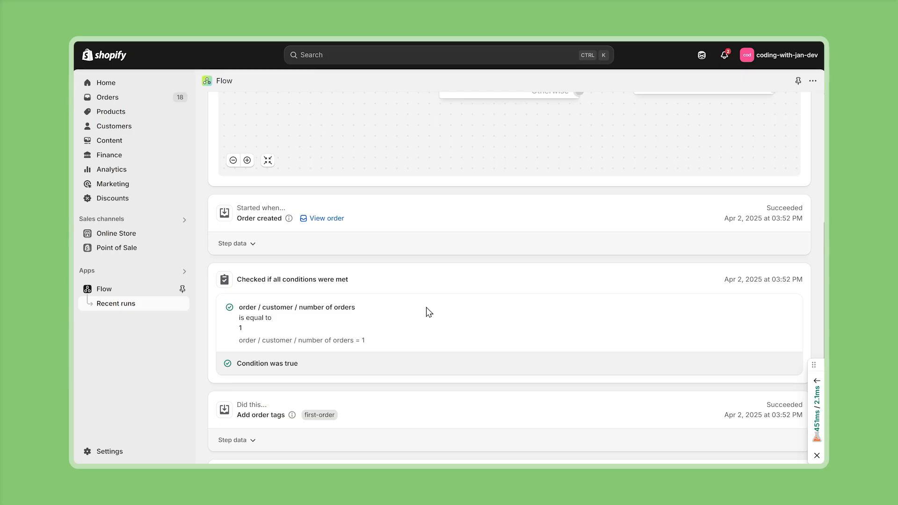
pyautogui.scroll(-2, 426, 307)
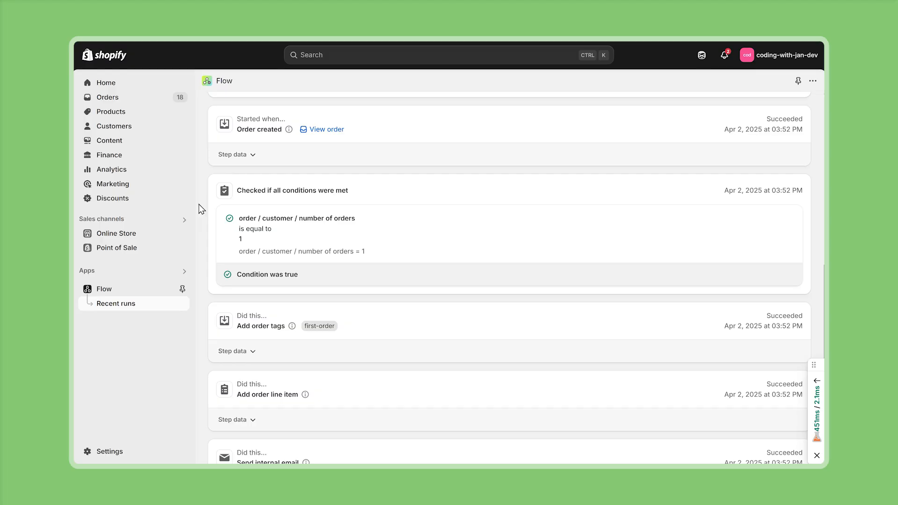
pyautogui.scroll(-1, 198, 204)
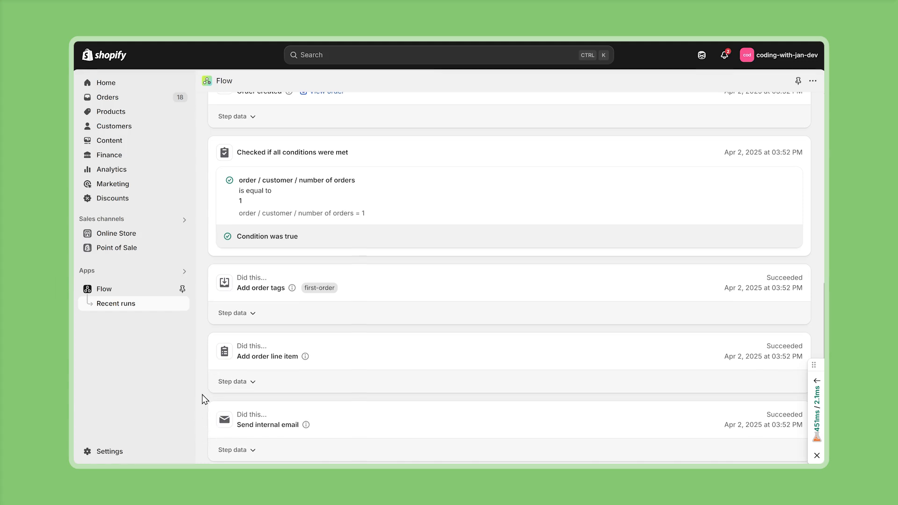
pyautogui.scroll(3, 202, 396)
pyautogui.scroll(1, 202, 394)
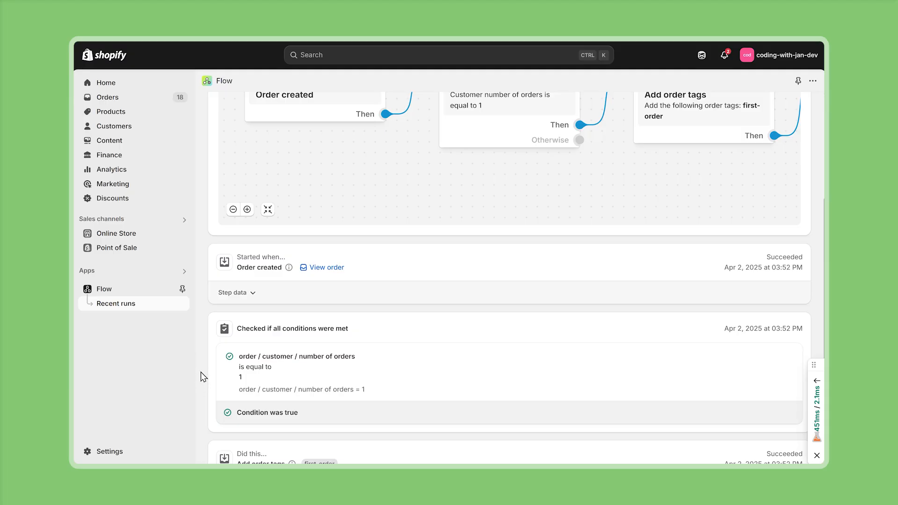
# - Expand the Order created trigger's step data and examine its order ID input and the customer's number of orders in the output
pyautogui.click(241, 293)
pyautogui.scroll(-1, 241, 299)
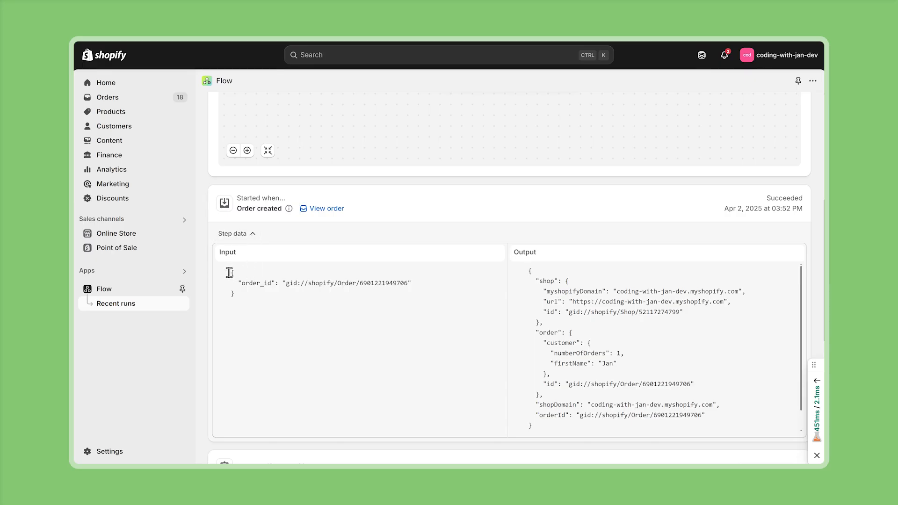
pyautogui.moveTo(229, 273); pyautogui.dragTo(317, 297)
pyautogui.click(320, 298)
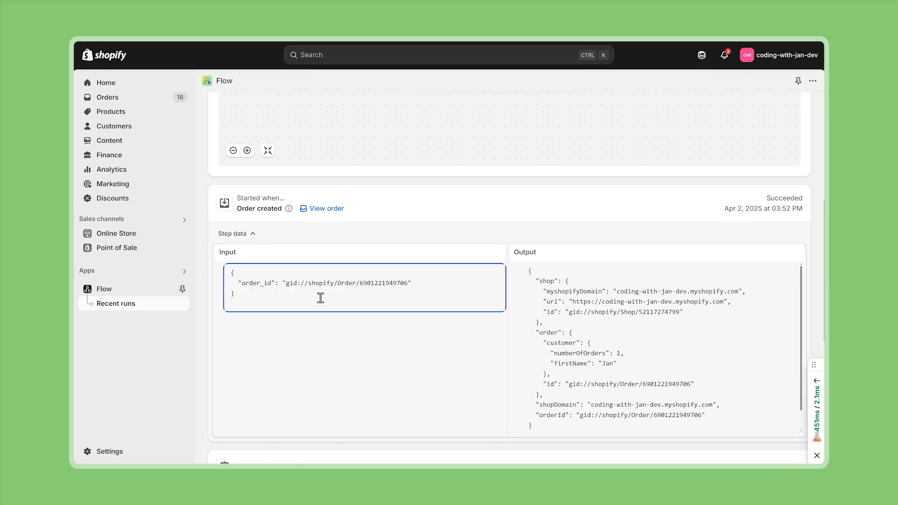
pyautogui.click(520, 294)
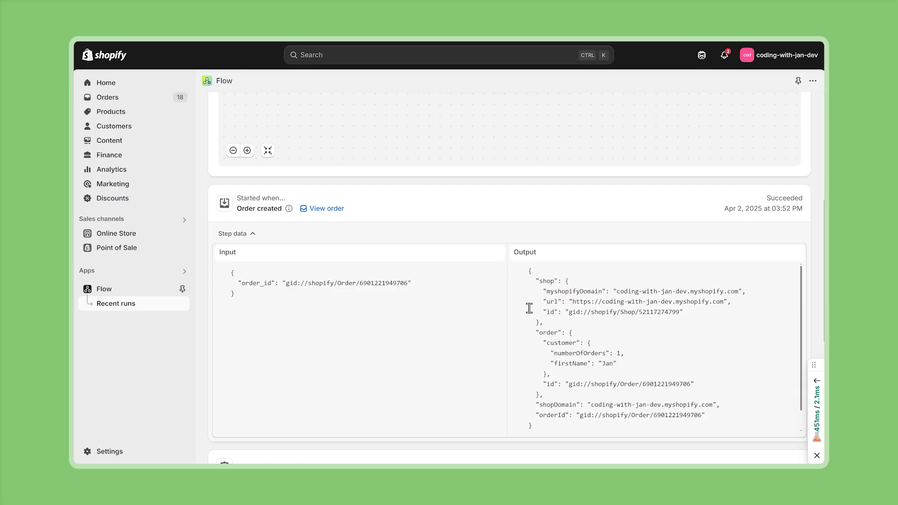
pyautogui.moveTo(546, 355); pyautogui.dragTo(632, 360)
pyautogui.click(643, 354)
pyautogui.scroll(5, 643, 354)
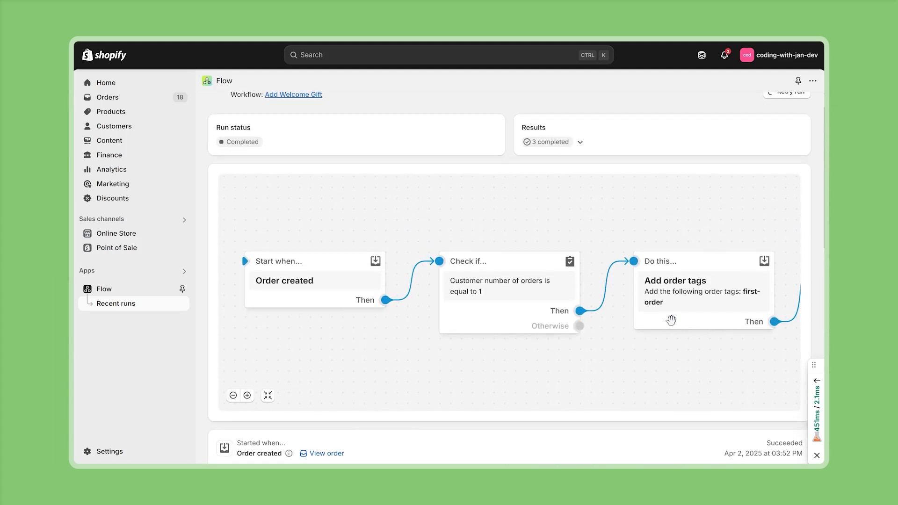
# - Switch to the "New Customer - First Order" notification email and follow its link to the order in the Shopify admin
pyautogui.scroll(1, 660, 326)
pyautogui.scroll(1, 659, 326)
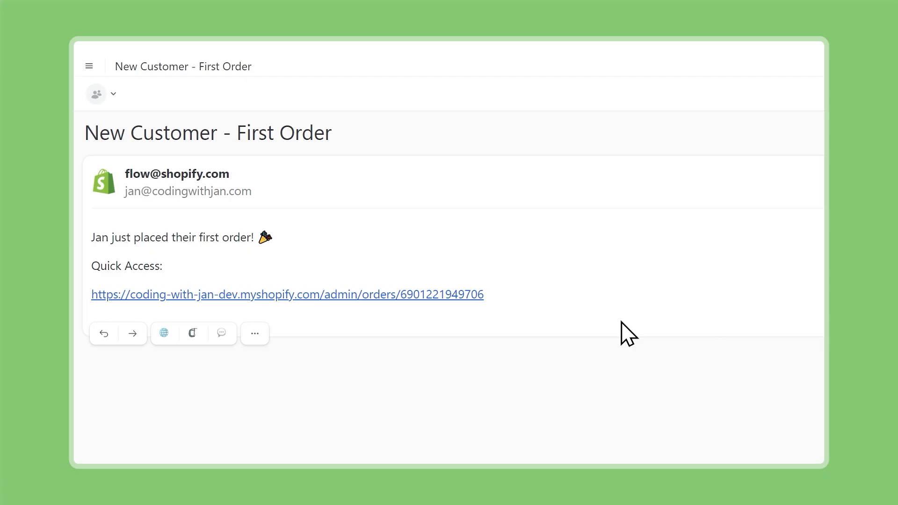
pyautogui.click(380, 301)
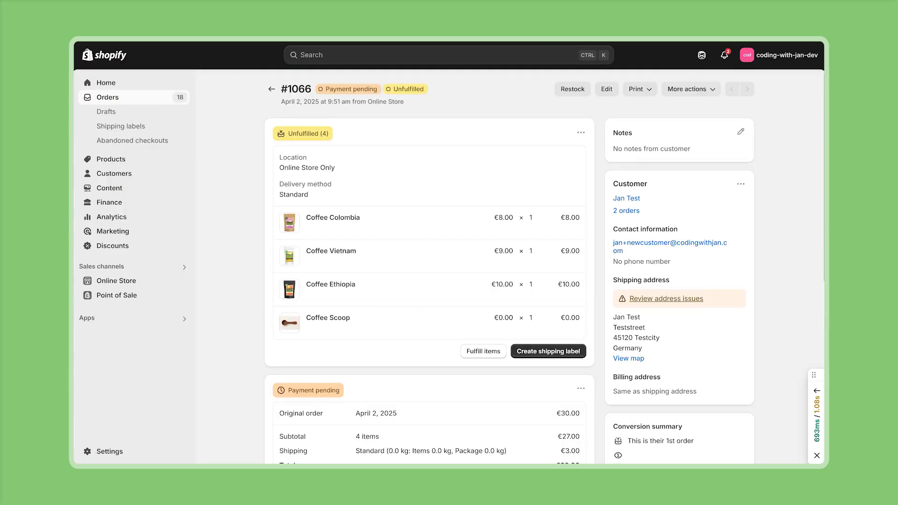